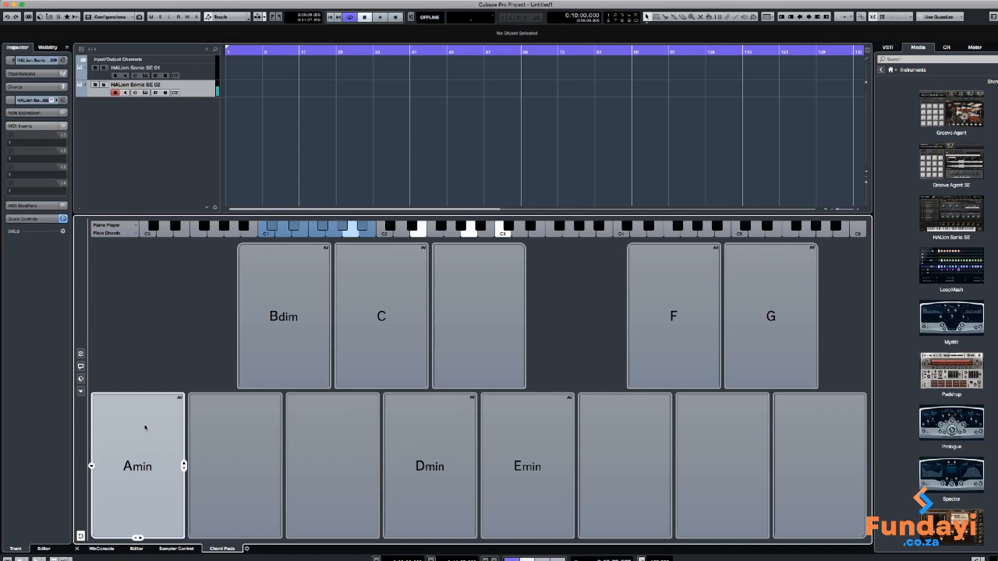
Audition a progression on the chord pads using the C, Emin, G, Dmin, Bdim and Amin chords
click(381, 338)
click(527, 437)
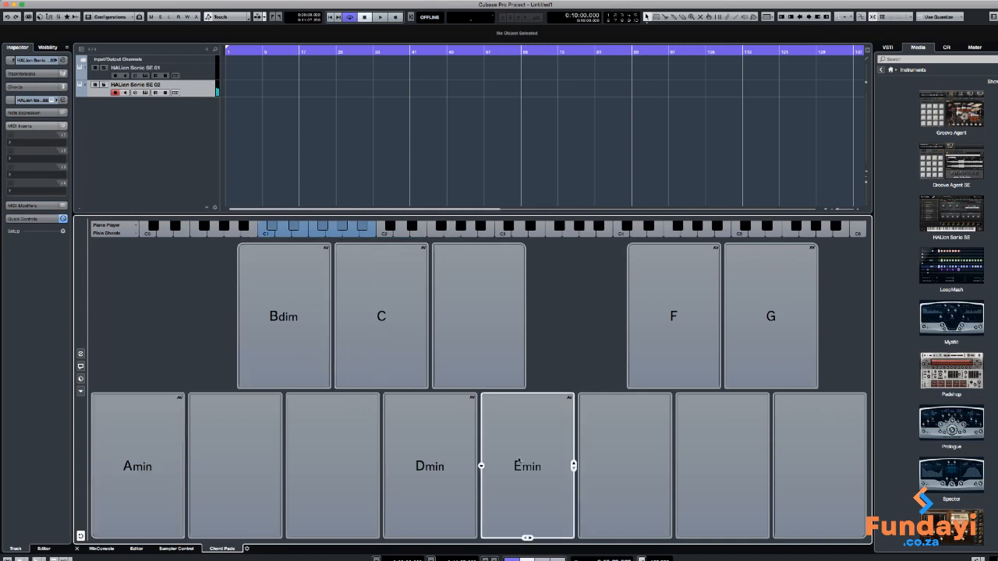
click(632, 416)
click(747, 350)
click(747, 350)
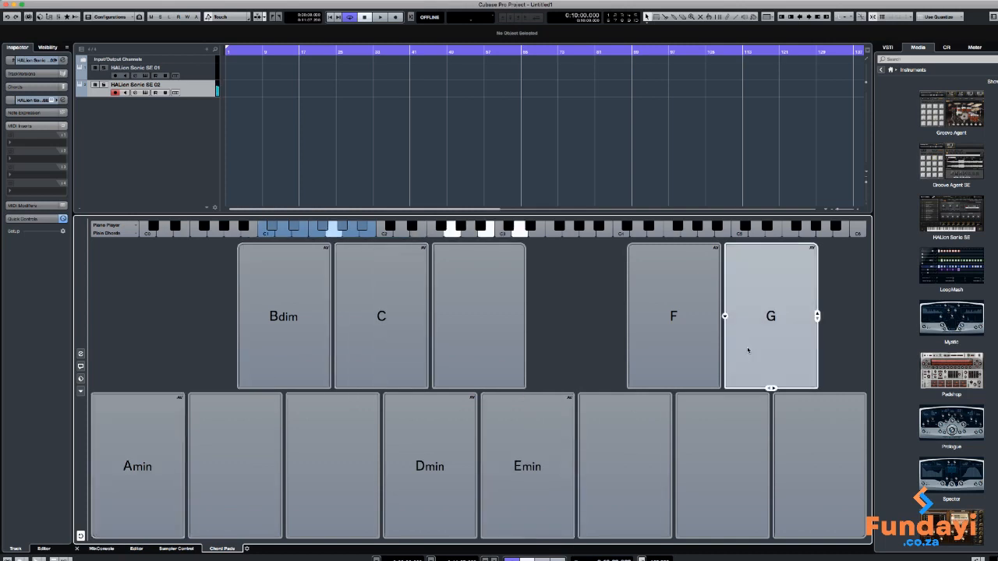
click(439, 485)
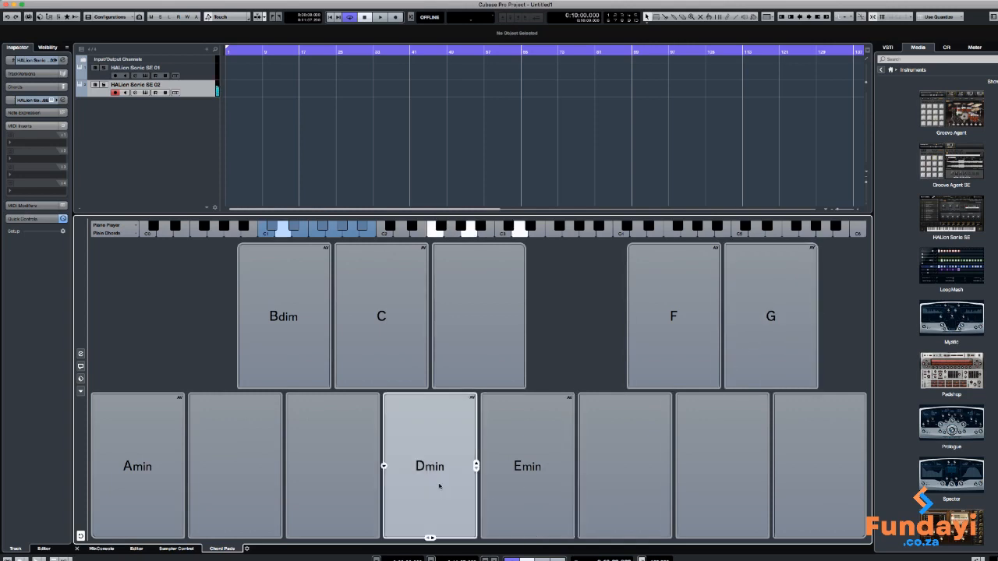
click(405, 347)
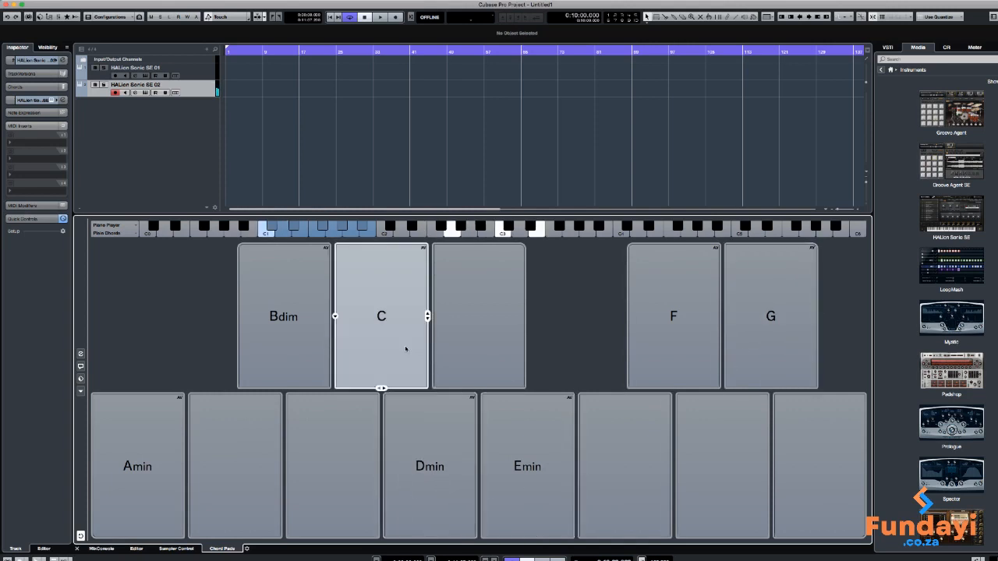
click(307, 352)
click(152, 448)
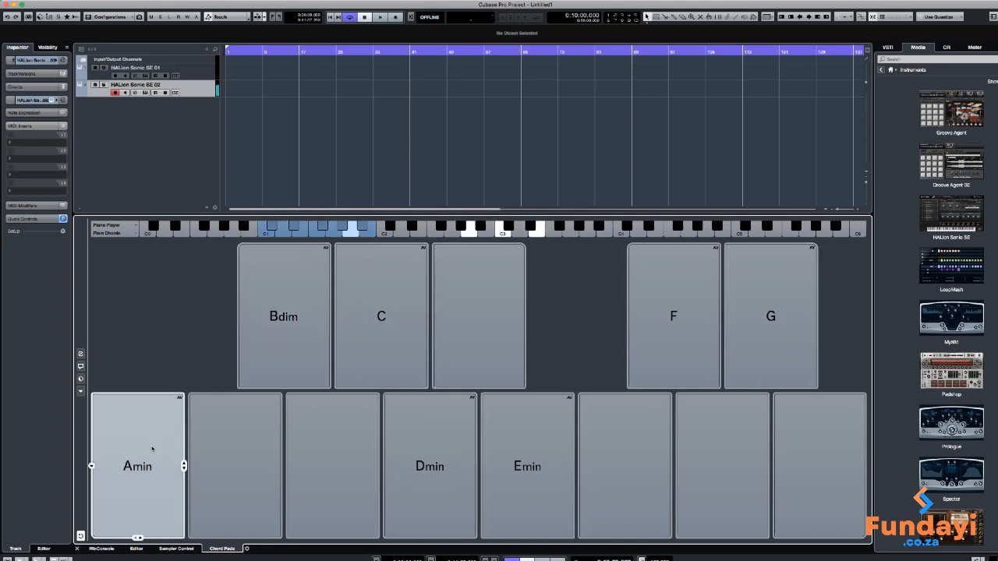
Audition the descending chord sequence Emin, Dmin, C, Bdim, Amin on the chord pads
click(328, 401)
click(515, 413)
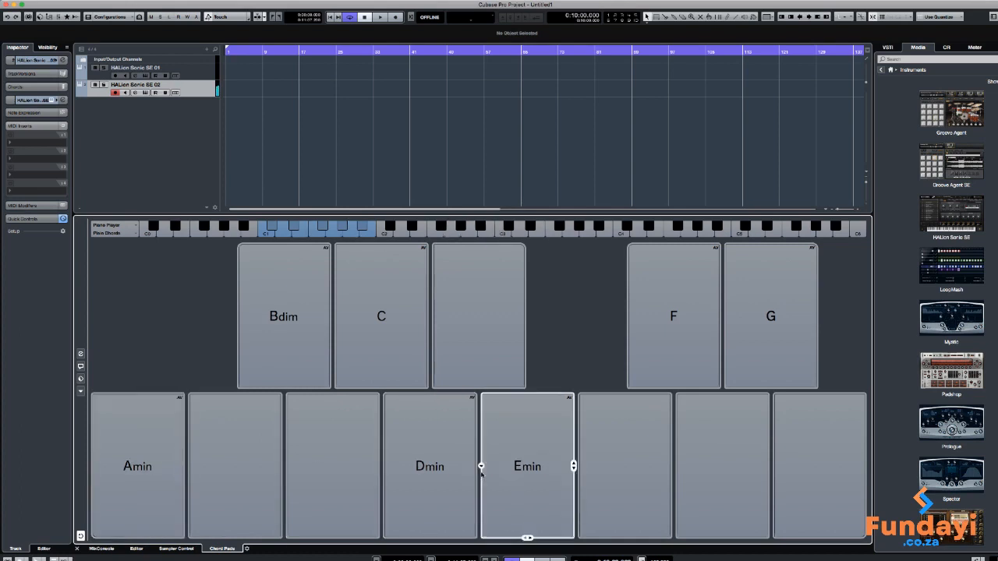
click(413, 420)
click(394, 363)
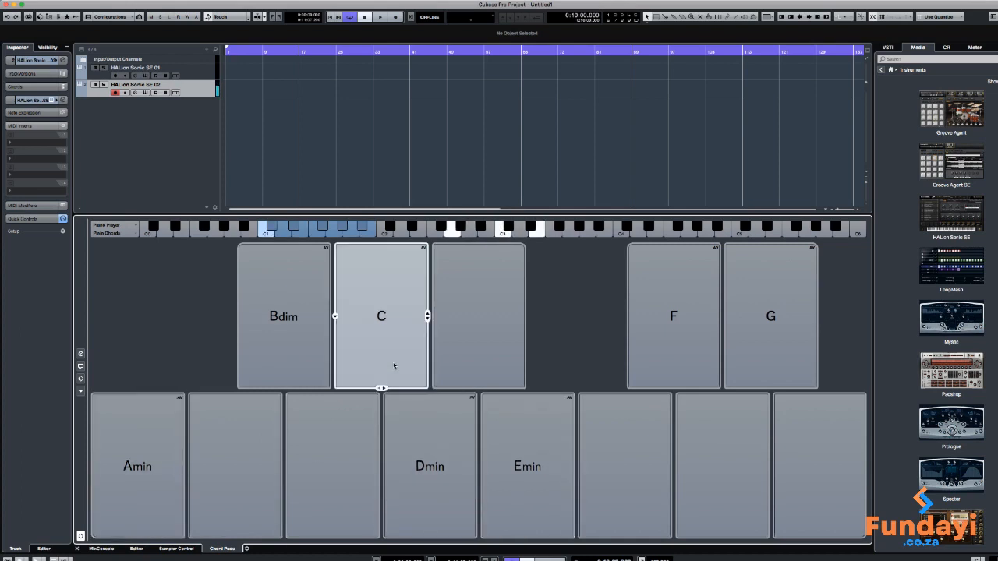
click(296, 350)
click(125, 468)
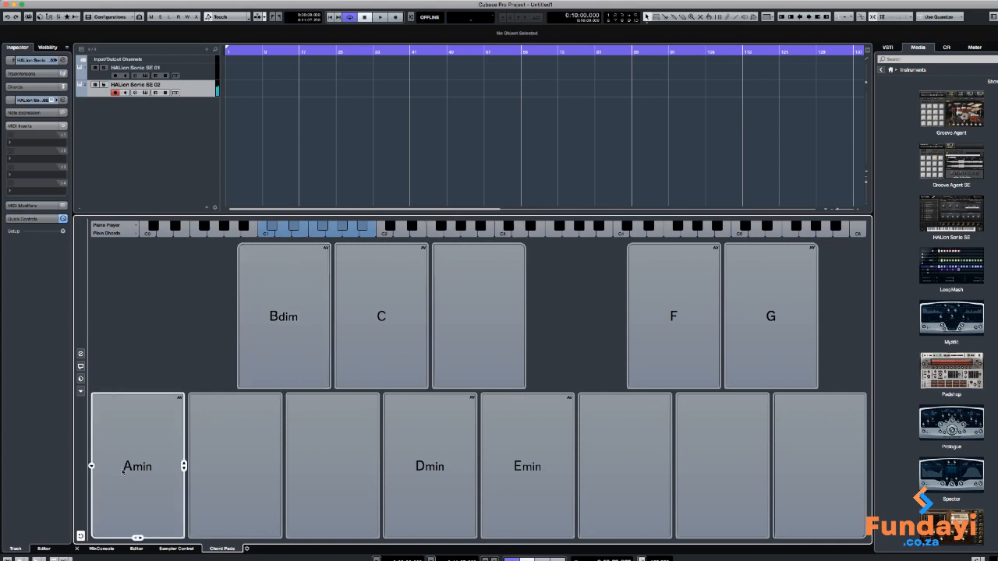
Try the C and Dmin pads and place the Dmin chord near the start of the HALion Sonic SE 02 track
click(411, 315)
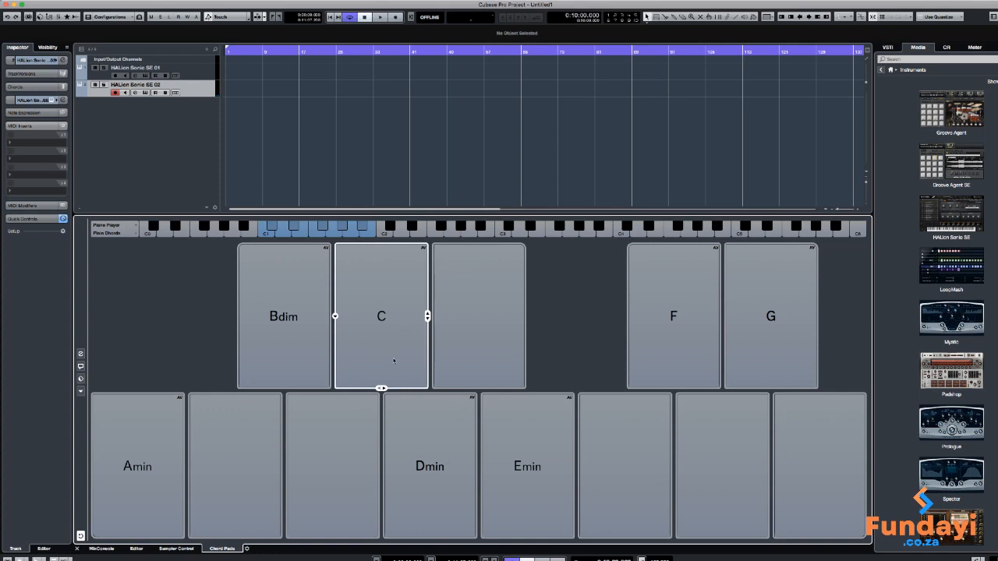
click(427, 457)
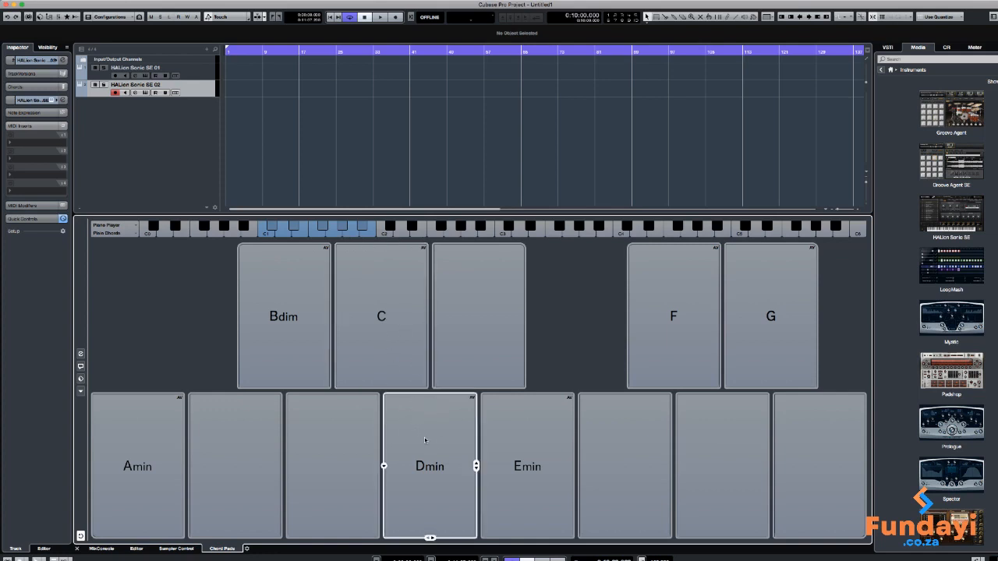
click(435, 443)
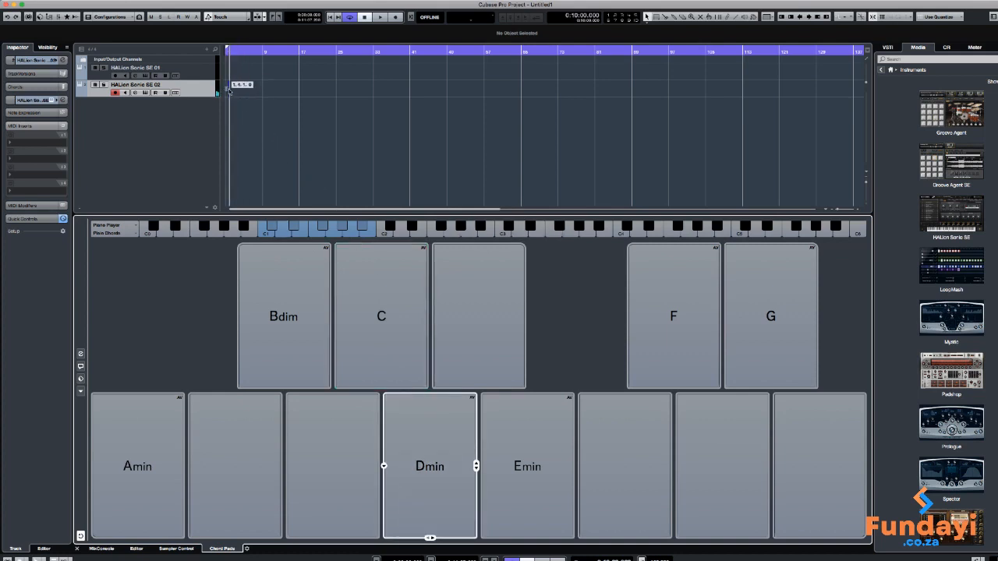
drag(225, 90, 225, 90)
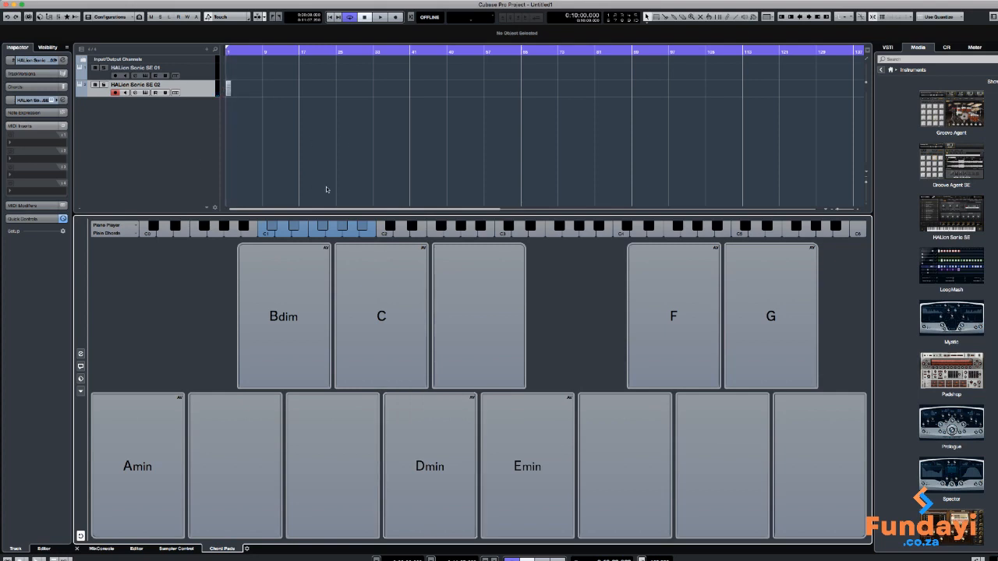
Enlarge the project area and the HALion Sonic SE 02 track height, and align the Dmin event with the start of bar 1
key(h)
key(h)
key(h)
key(h)
key(h)
key(h)
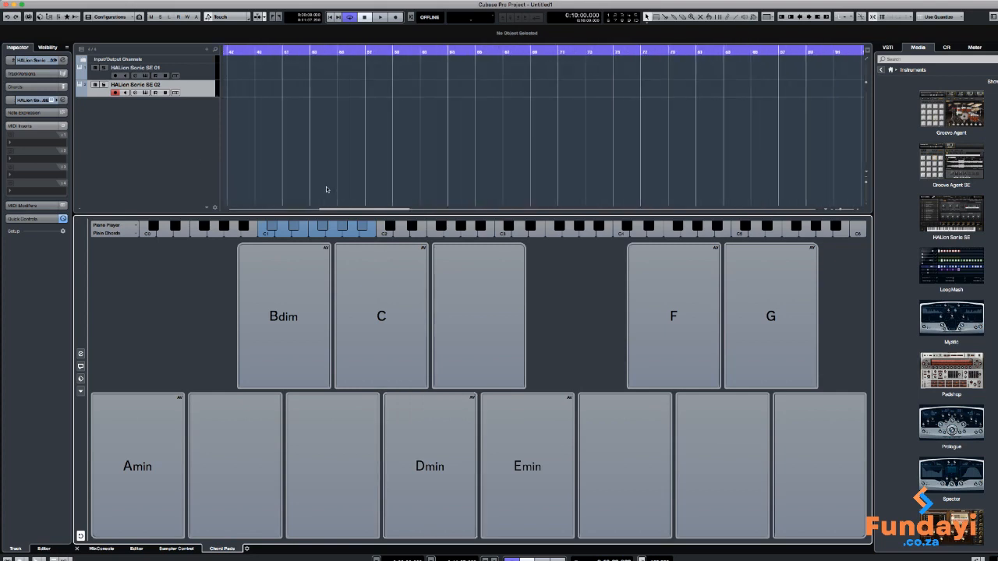
click(335, 210)
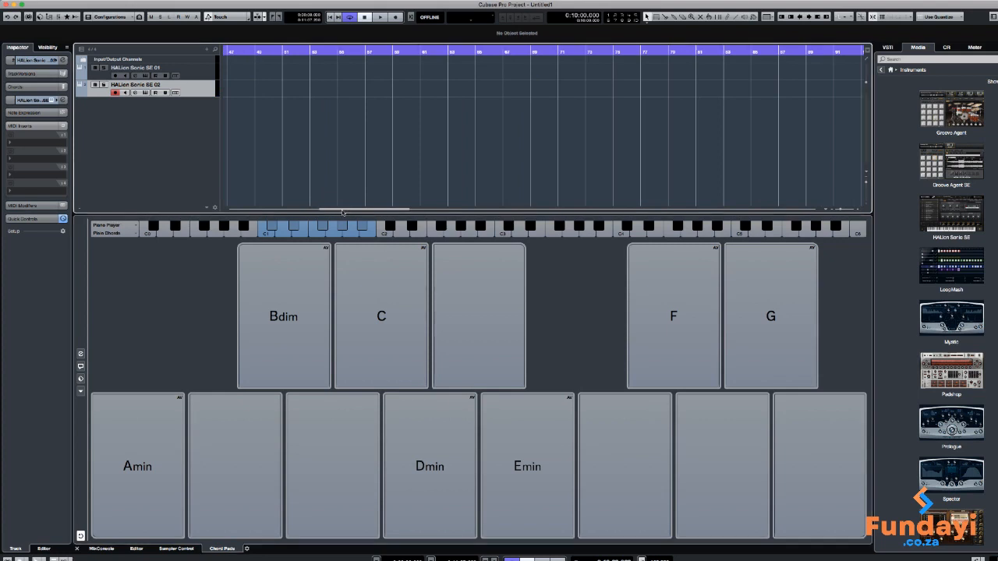
drag(367, 209, 256, 212)
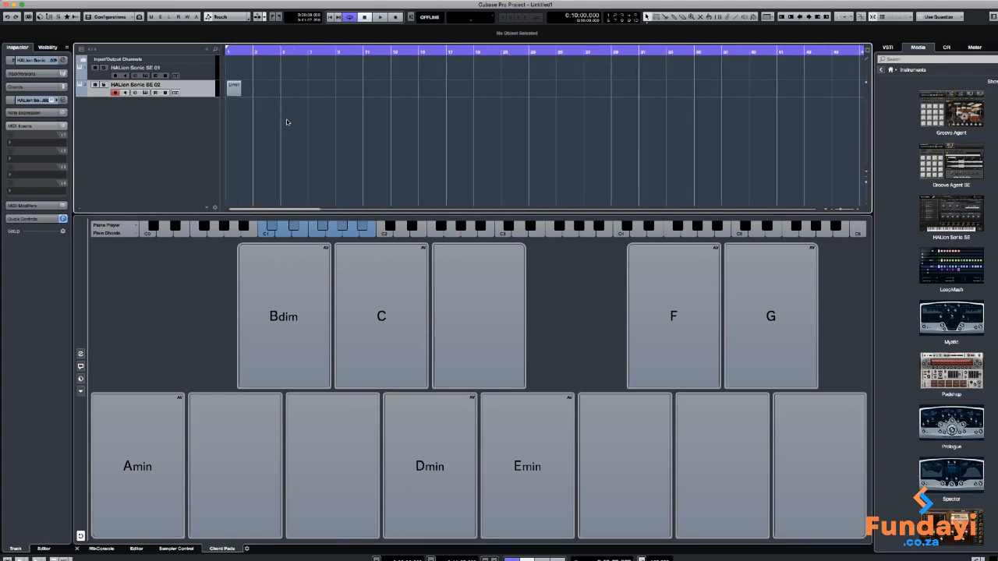
key(h)
key(h)
key(h)
key(h)
key(h)
key(h)
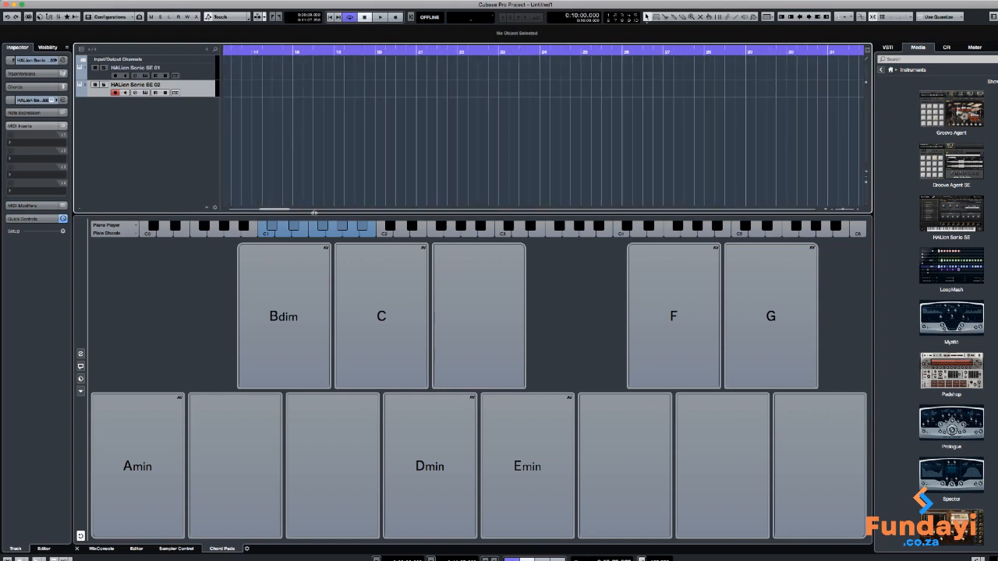
drag(314, 212, 248, 281)
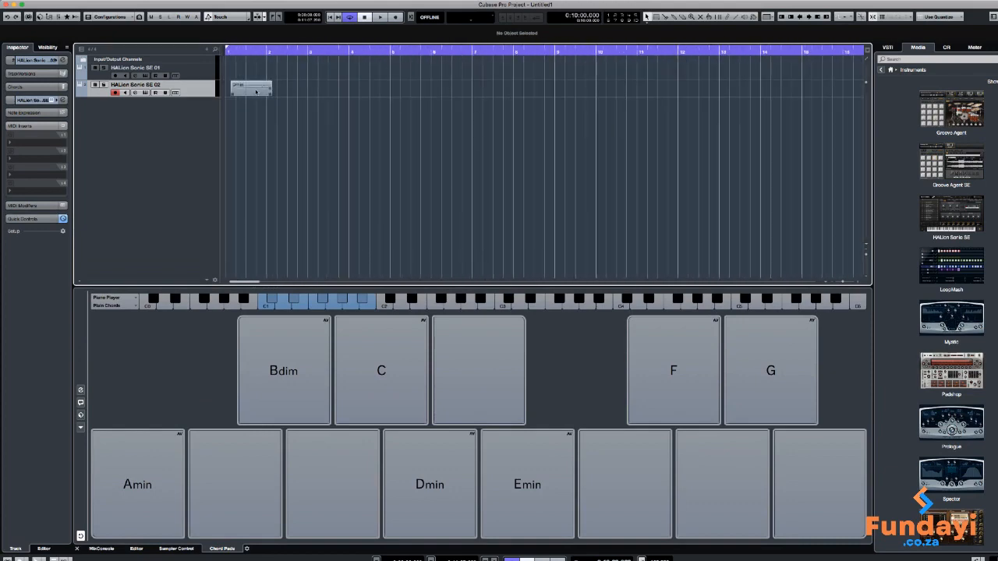
drag(255, 92, 208, 144)
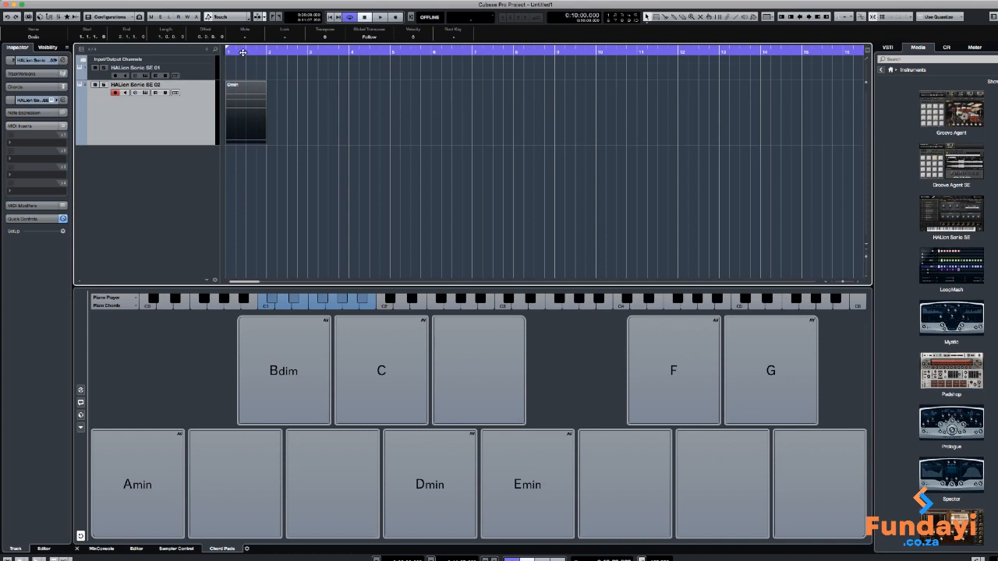
Audition the four-chord progression Dmin, C, Bdim, Amin on the chord pads
key(h)
key(h)
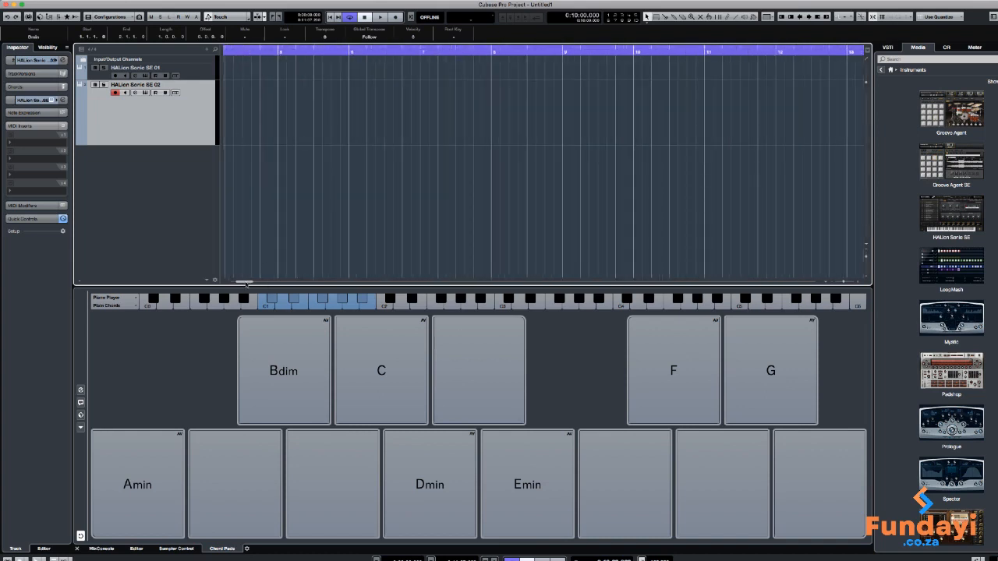
drag(247, 284, 233, 285)
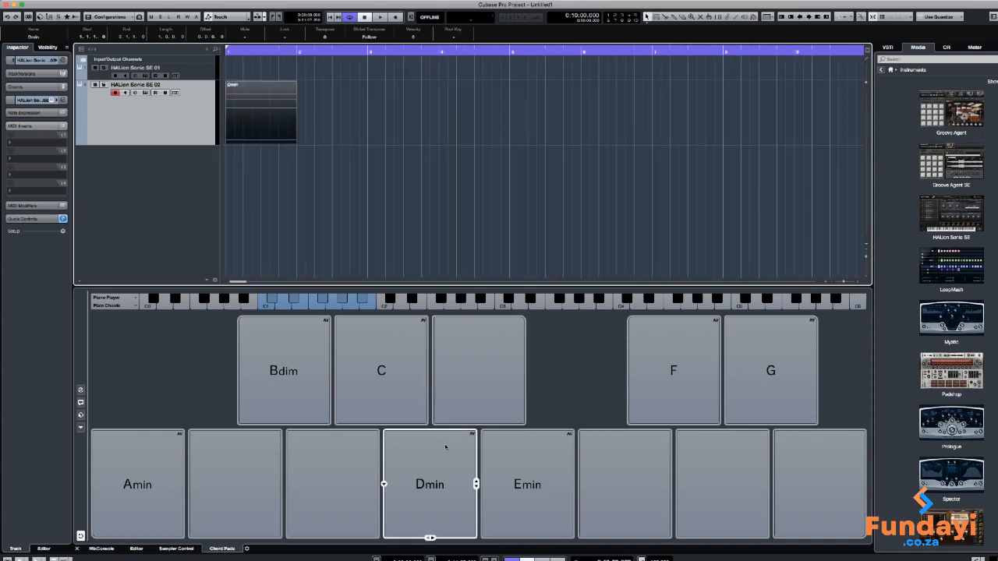
click(427, 490)
click(393, 404)
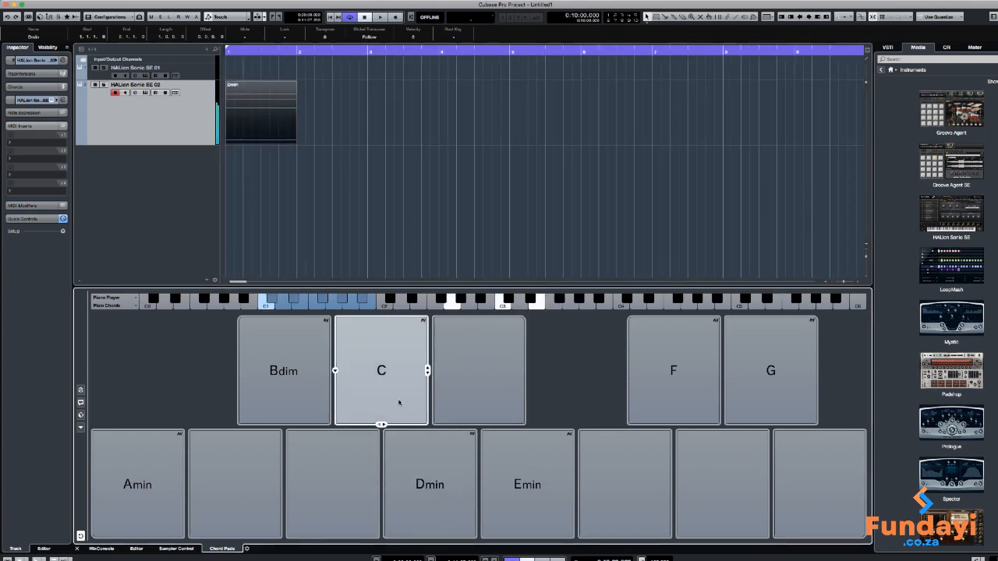
click(280, 393)
click(153, 473)
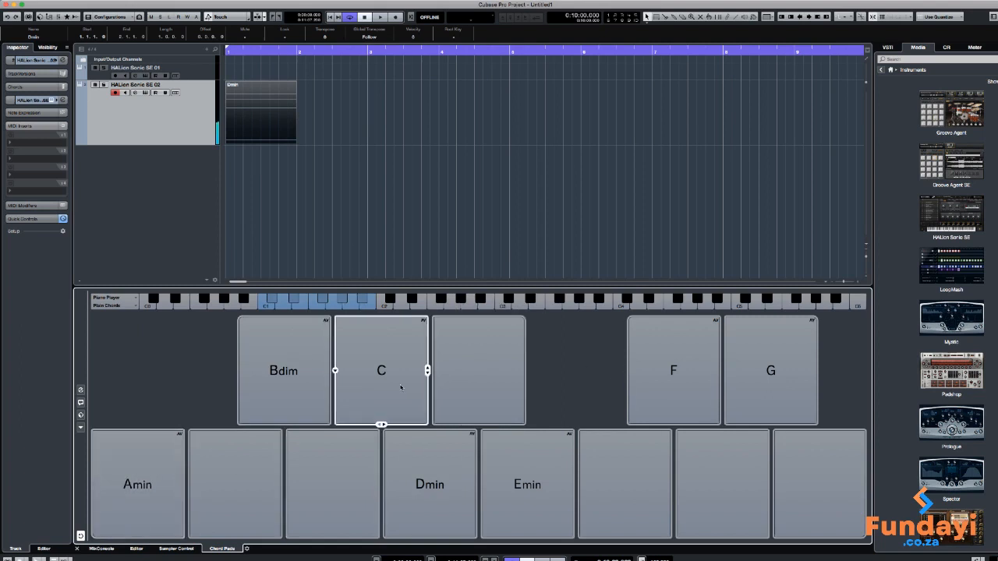
Place the C, Bdim and Amin chords on the HALion Sonic SE 02 track at bars 2, 3 and 4
drag(402, 387, 300, 123)
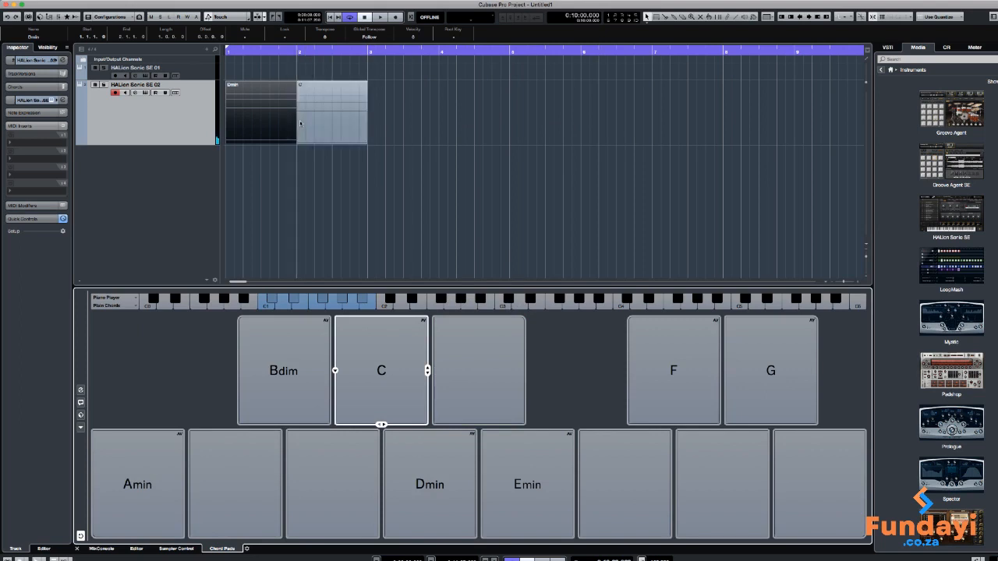
click(287, 381)
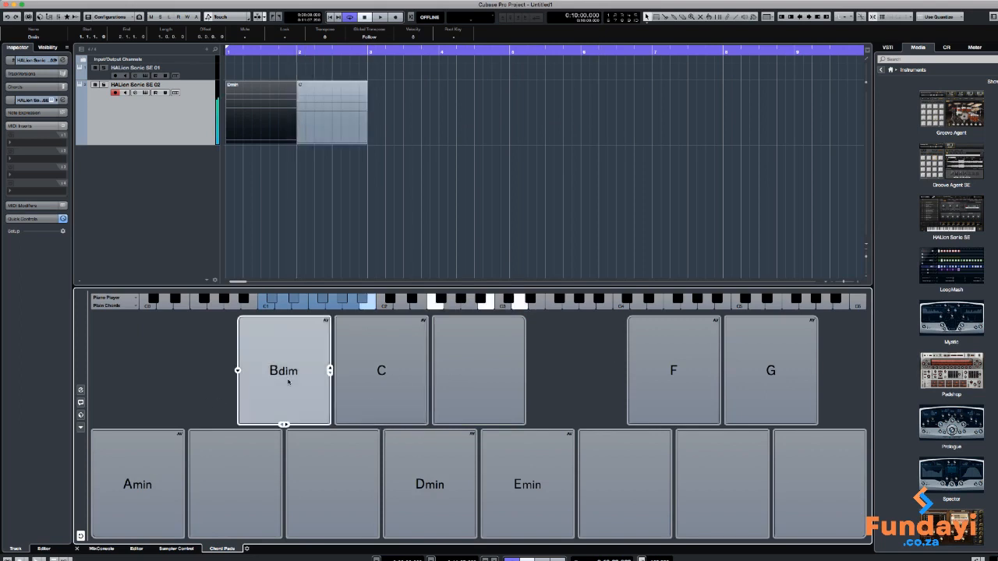
drag(287, 381, 373, 126)
click(132, 469)
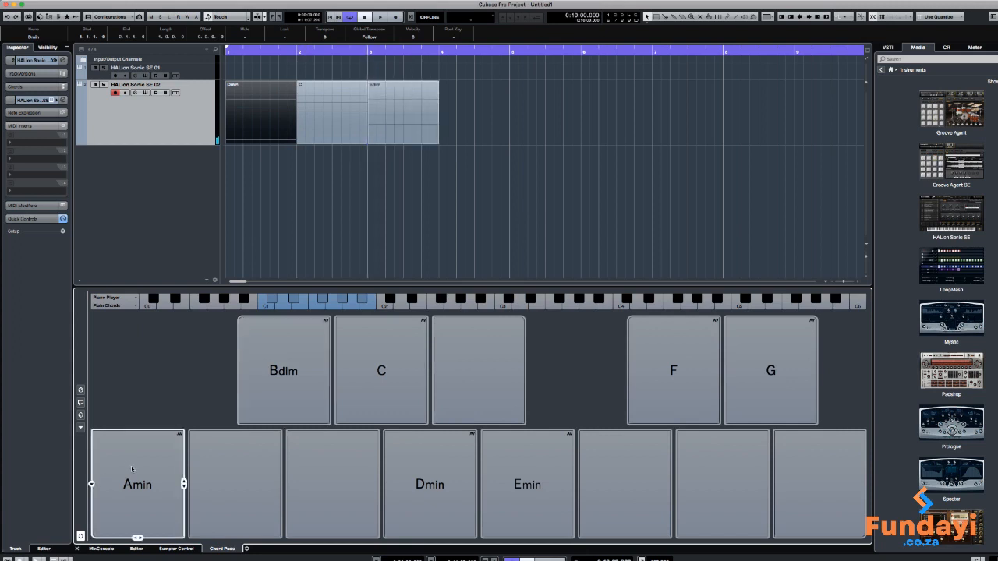
drag(132, 469, 442, 131)
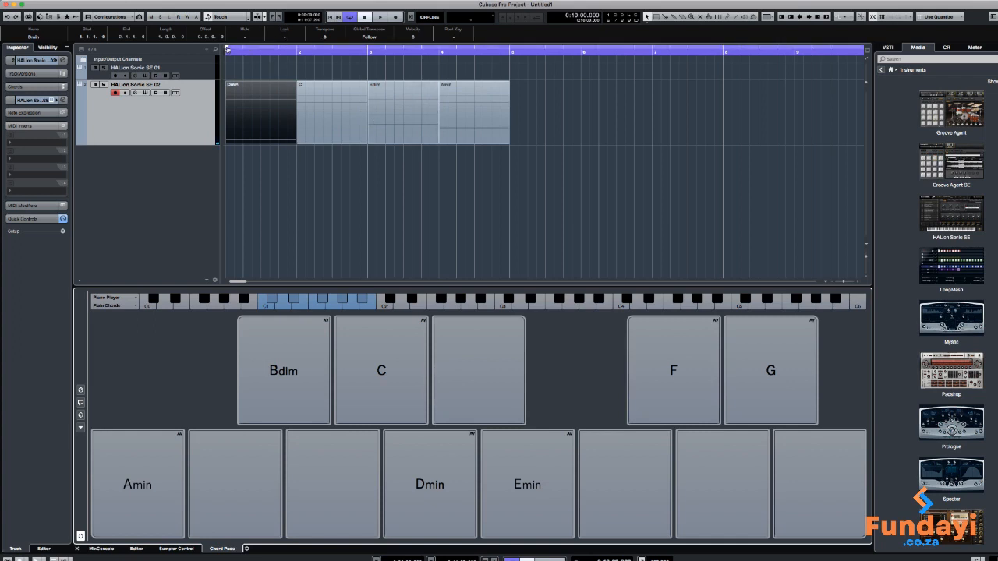
Set the cycle range from bar 1 to bar 5 around the four chord events
drag(227, 49, 316, 58)
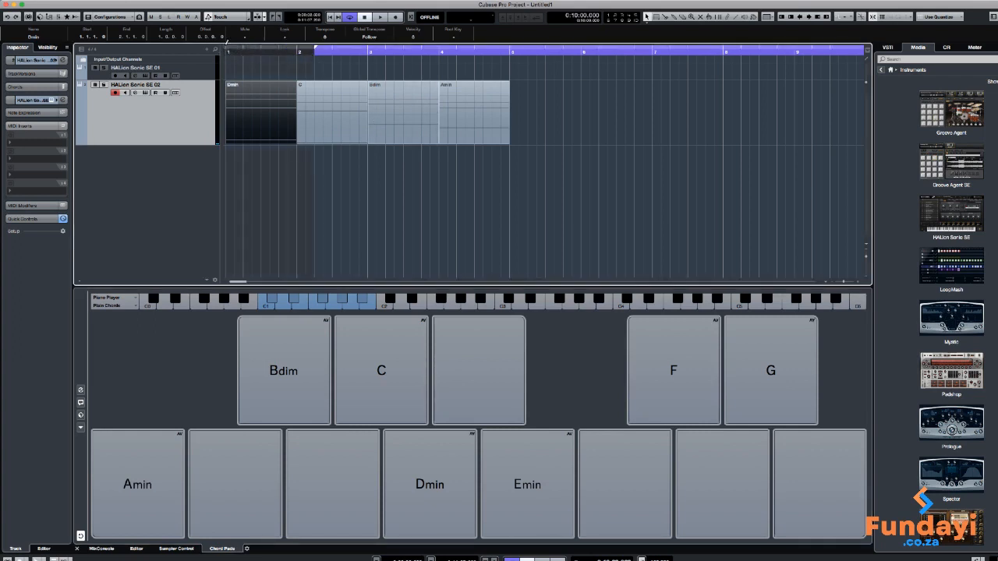
drag(227, 44, 509, 43)
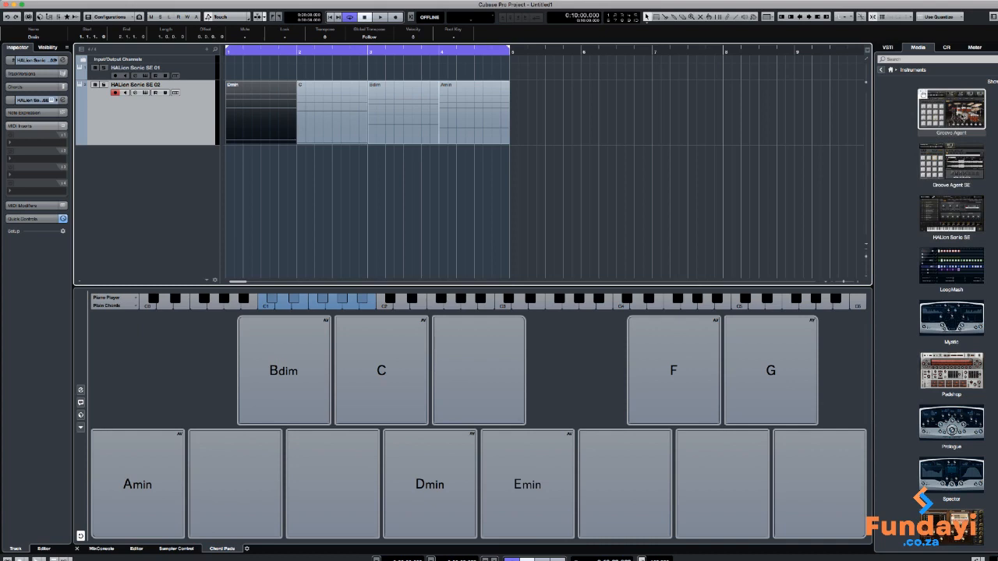
Add a Groove Agent instrument track below the HALion Sonic SE 02 track
drag(951, 109, 164, 159)
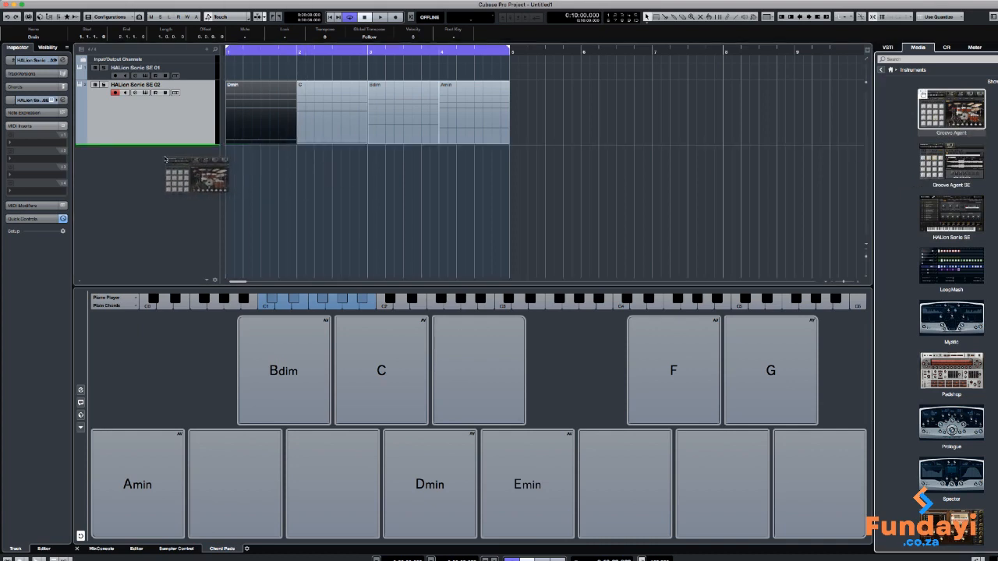
drag(165, 159, 164, 159)
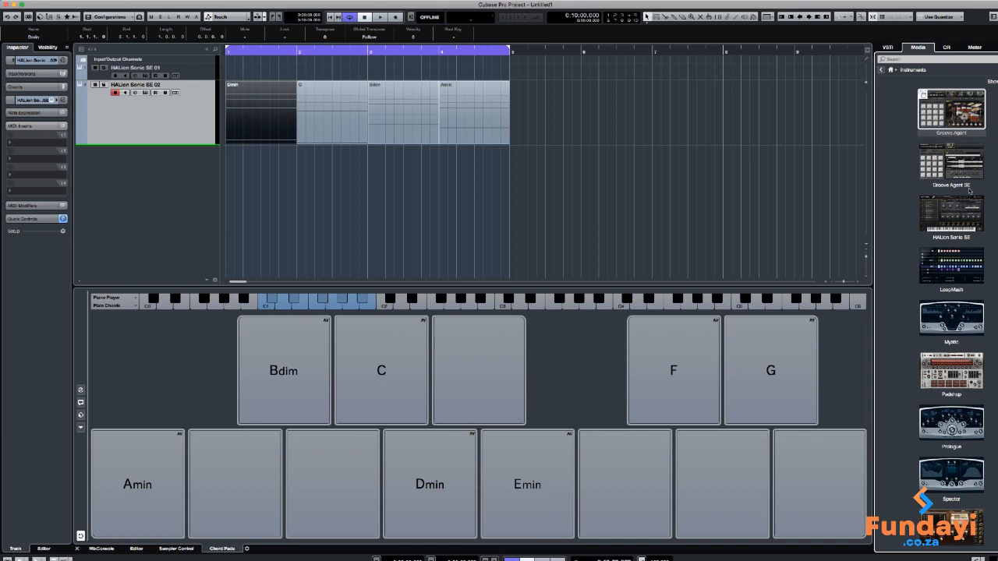
double_click(968, 191)
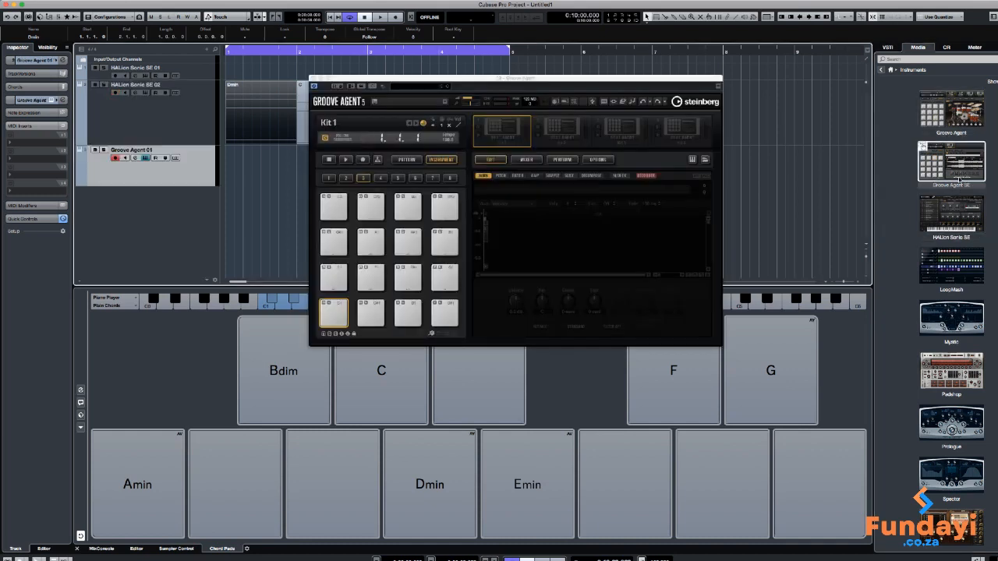
click(957, 117)
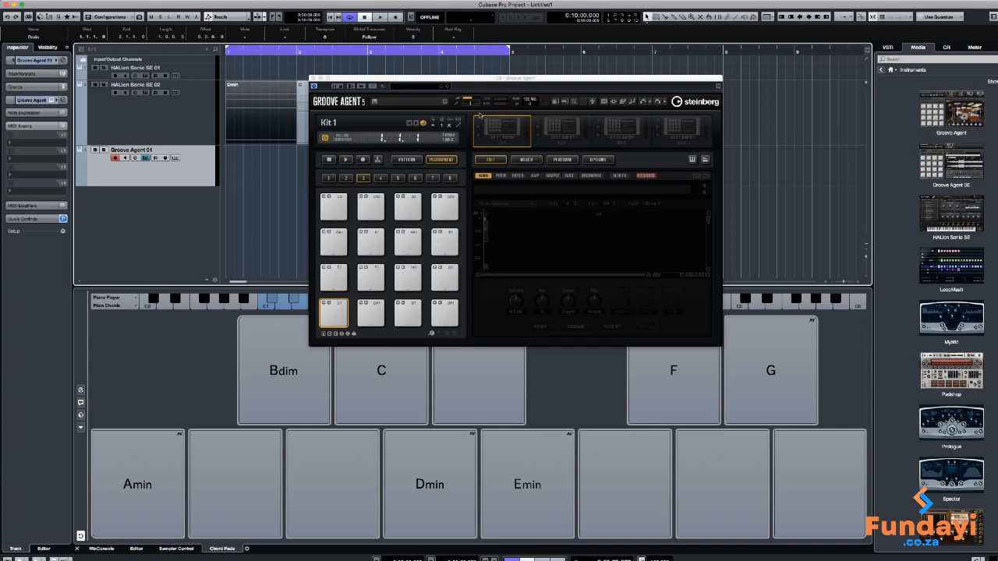
Close the Groove Agent instrument window and remove the Groove Agent 01 track
click(313, 77)
right_click(195, 165)
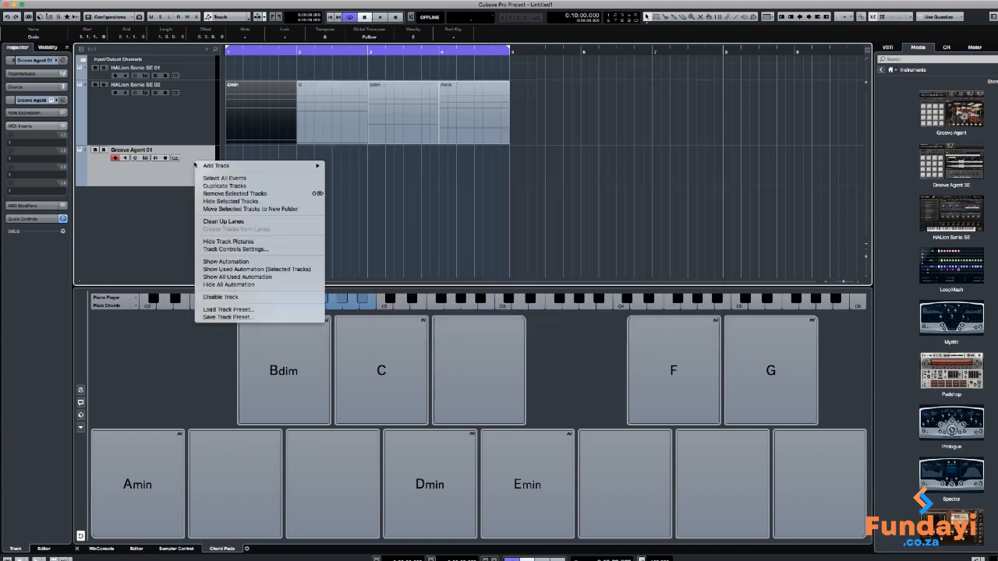
click(195, 164)
right_click(201, 167)
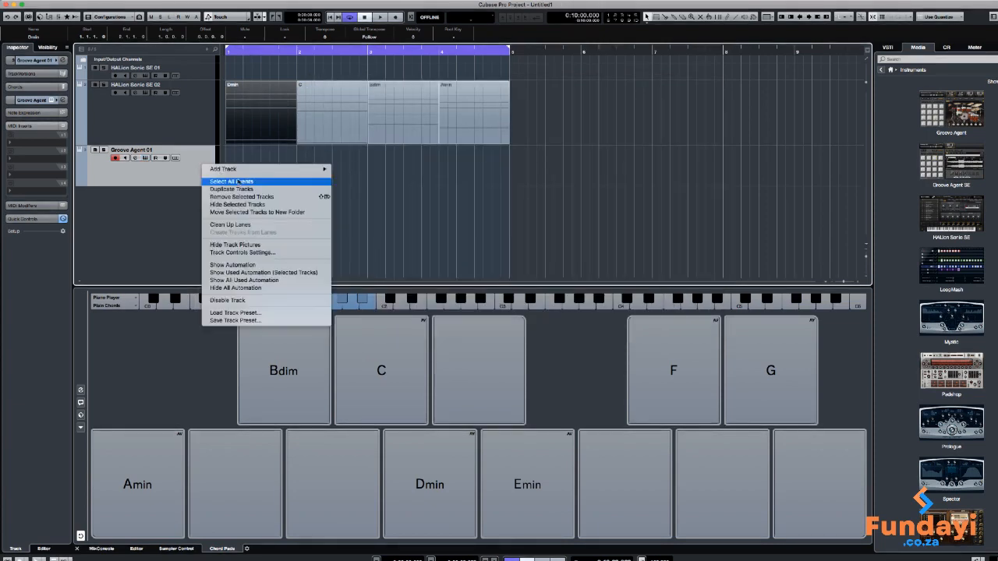
click(250, 197)
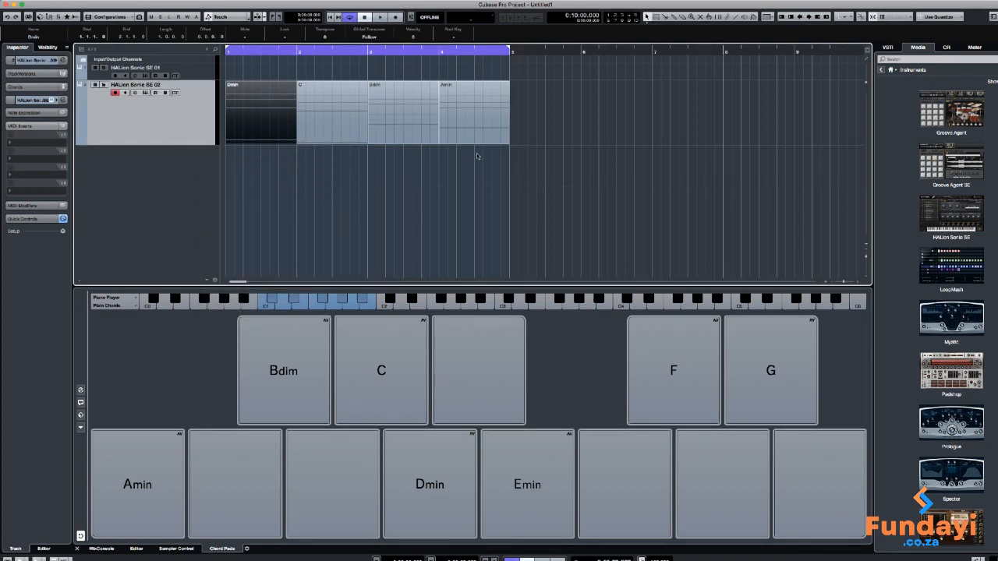
Browse the GA Library in Loops & Samples and audition a percussion sample and a snare sample
click(882, 70)
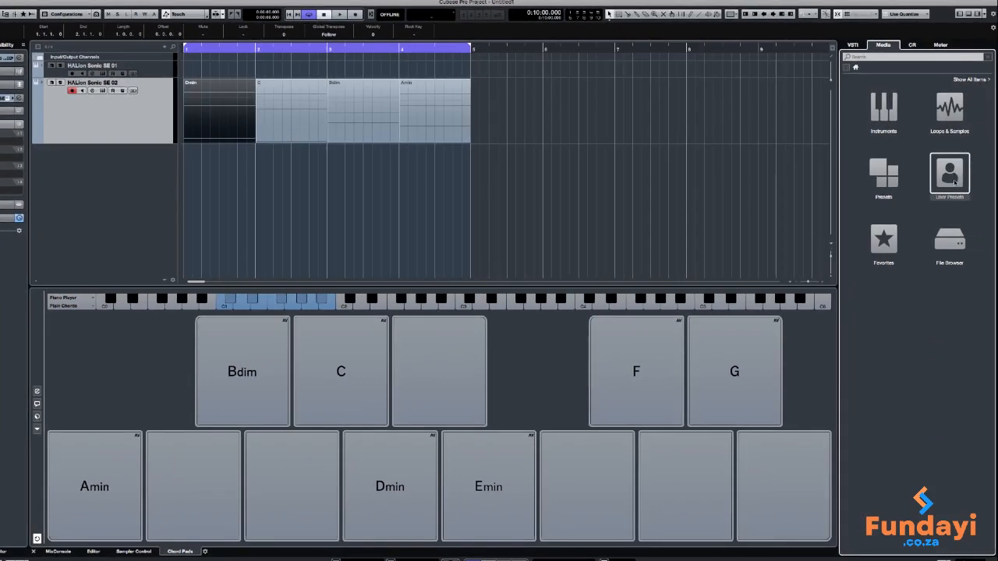
click(952, 113)
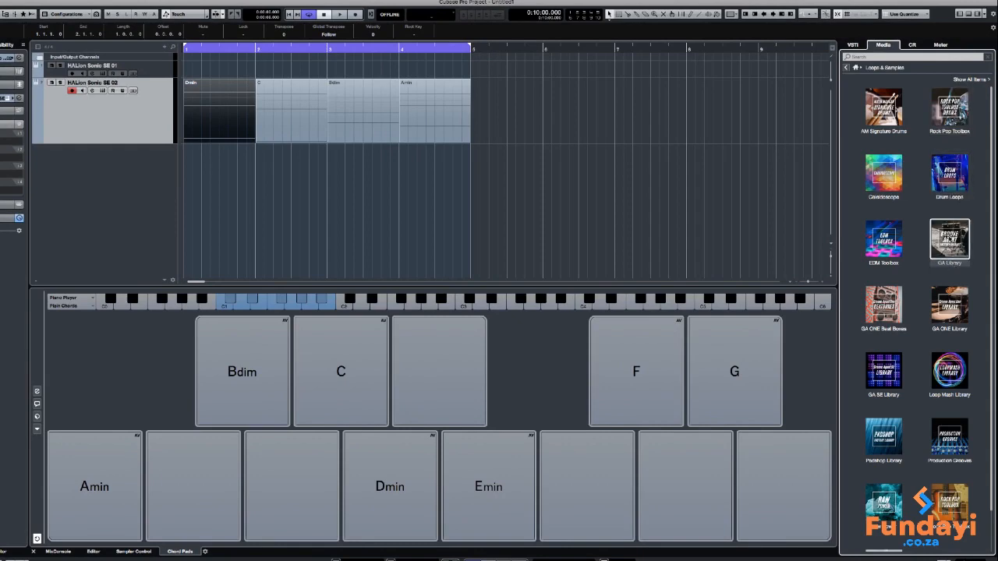
click(950, 240)
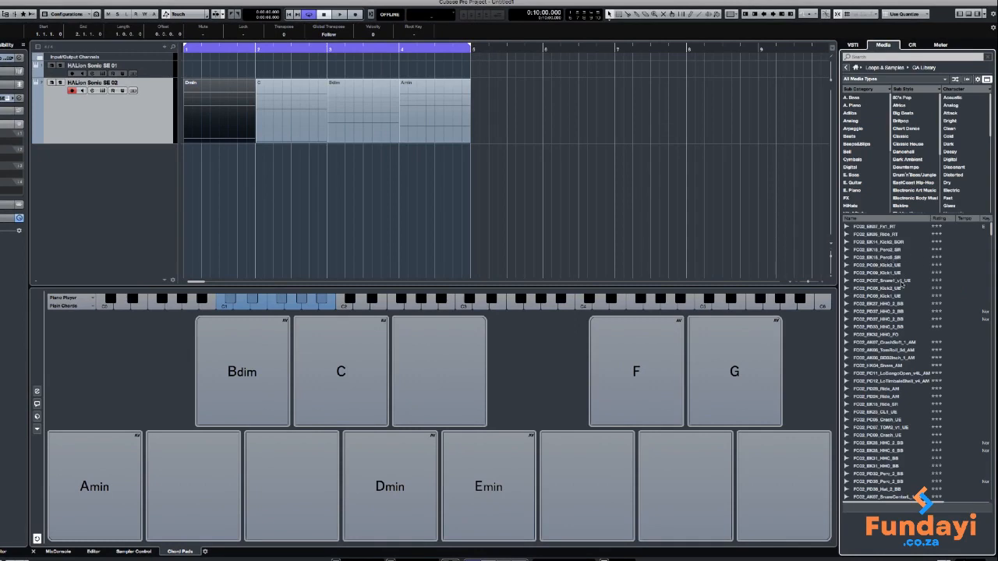
click(893, 258)
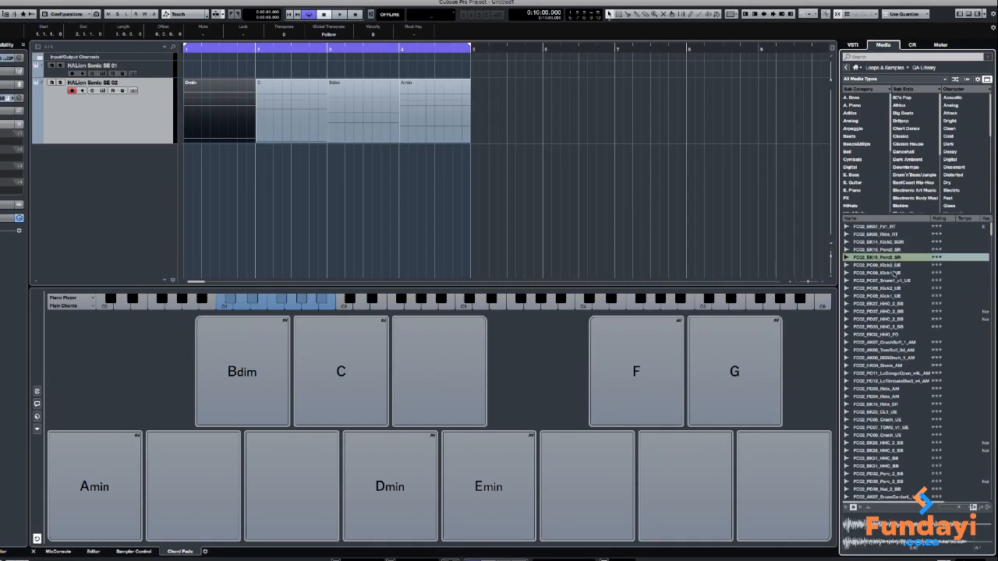
click(889, 281)
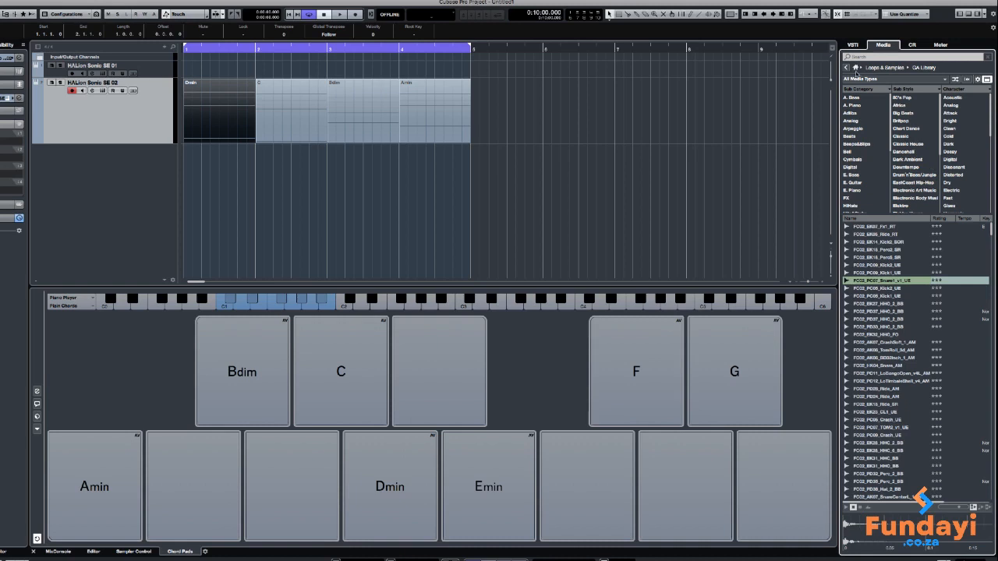
click(846, 68)
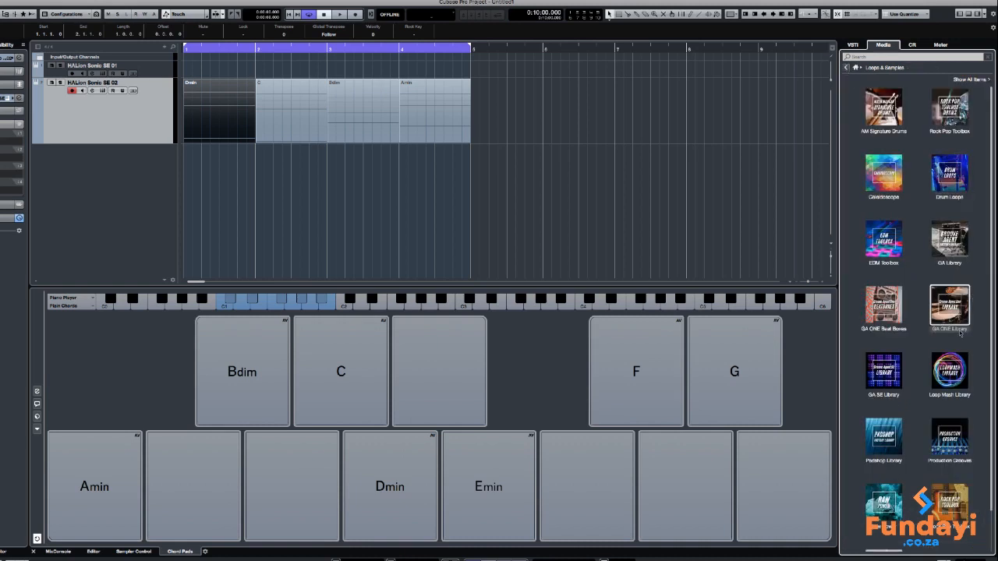
Audition several beats in the Drum Loops collection and add 06 130 Drums-a at bar 1 on a new track below the chords
click(957, 181)
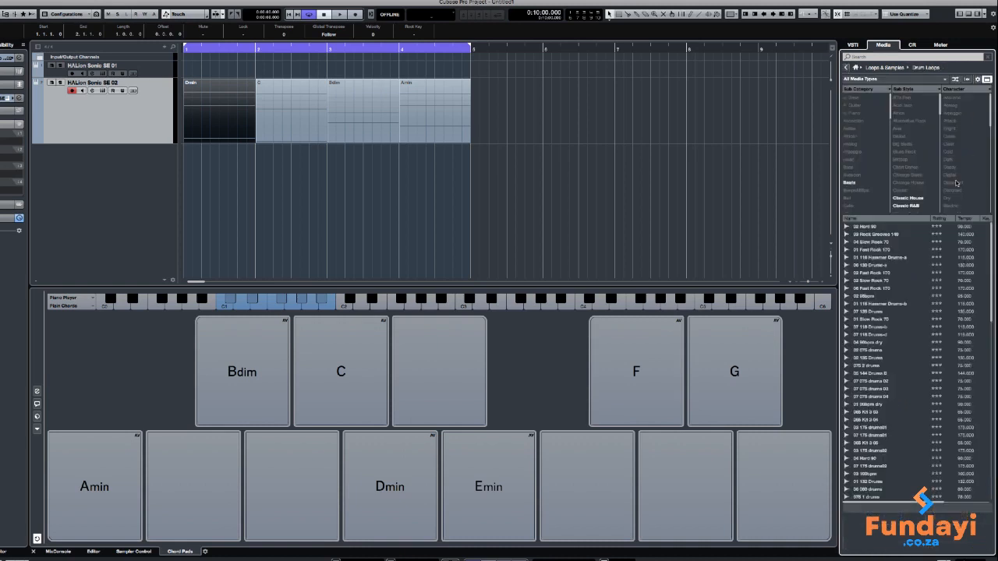
click(878, 235)
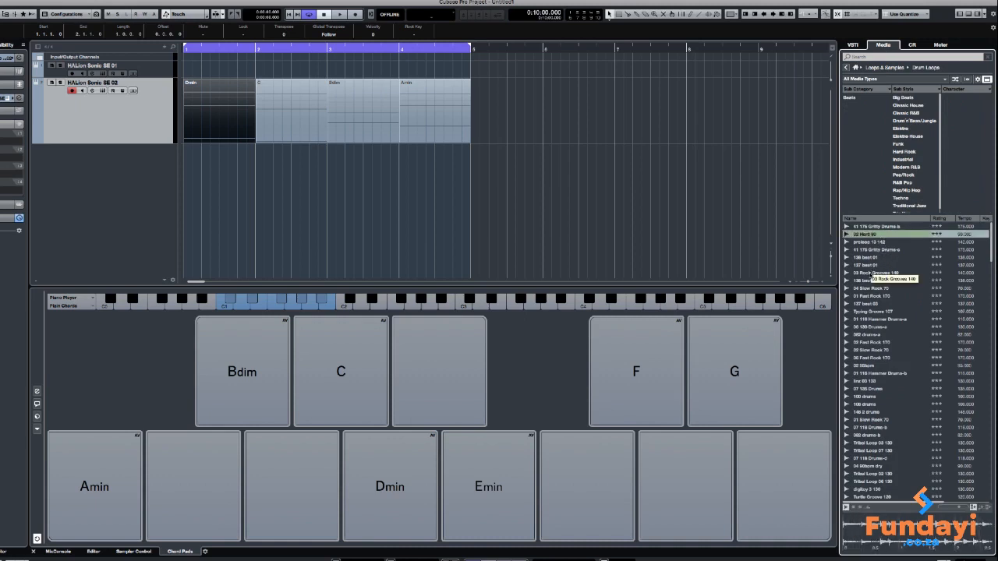
click(872, 273)
click(876, 295)
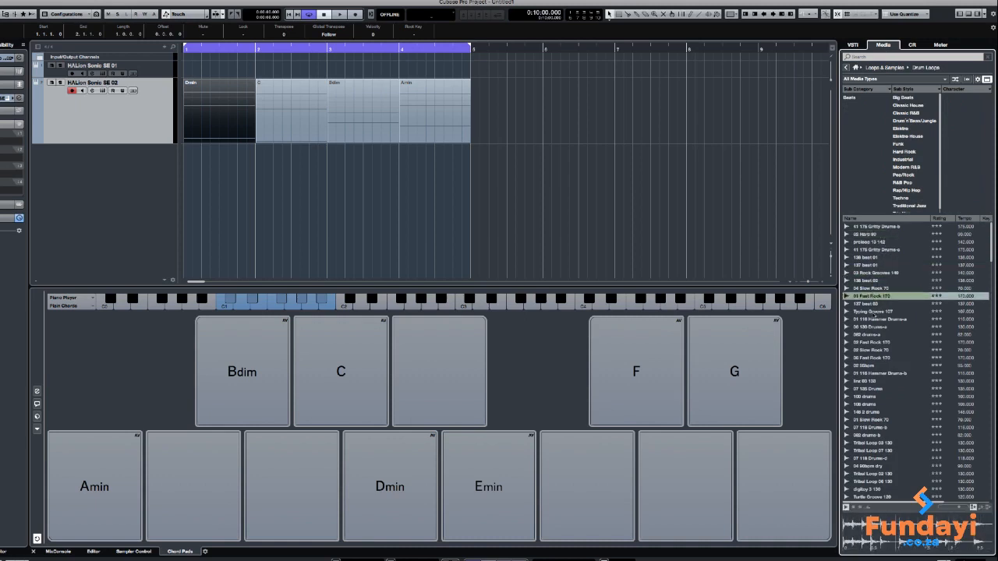
click(873, 327)
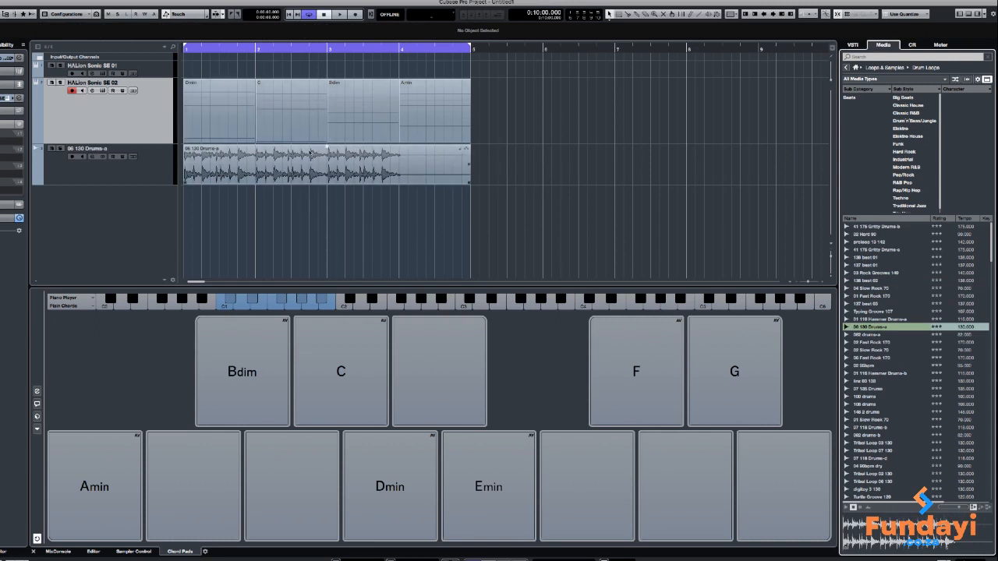
Play the chord progression together with the drum loop from the start, stopping playback in bar 4
click(339, 14)
click(324, 14)
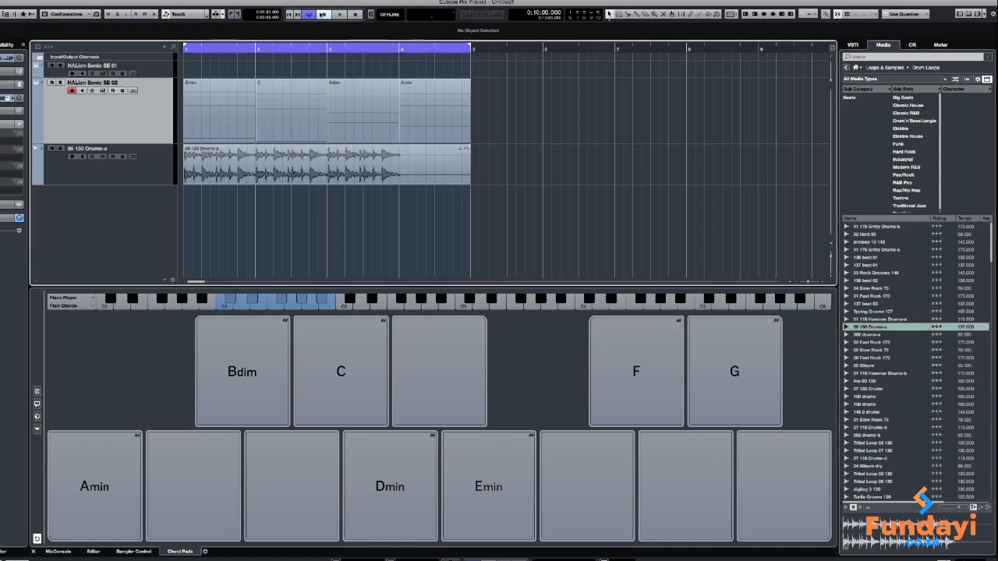
click(288, 14)
click(339, 14)
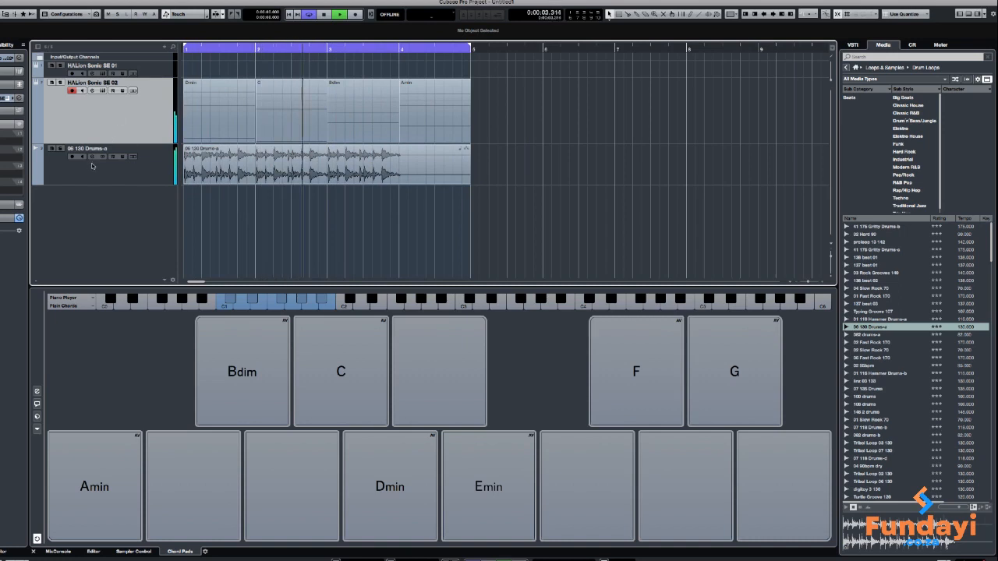
click(240, 141)
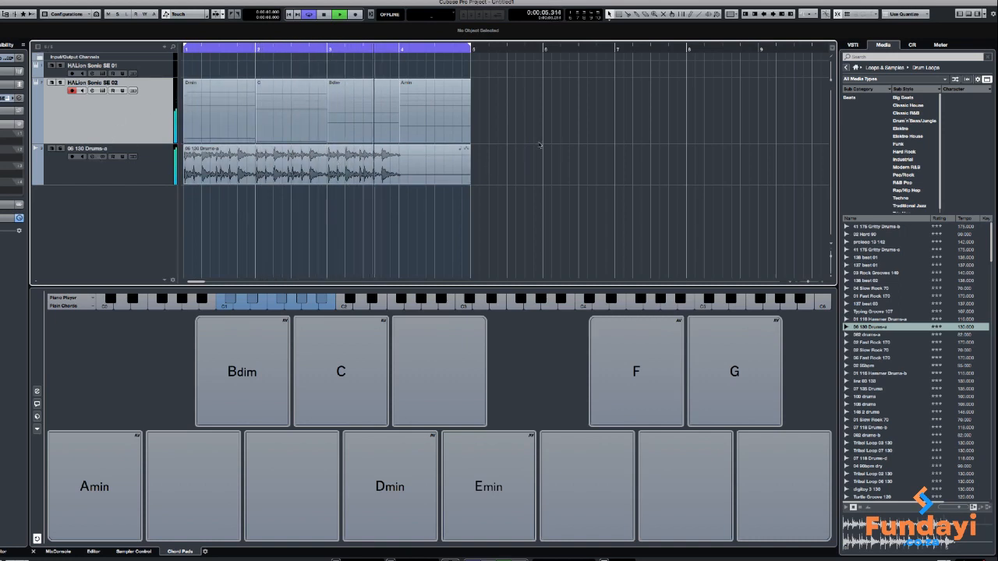
key(space)
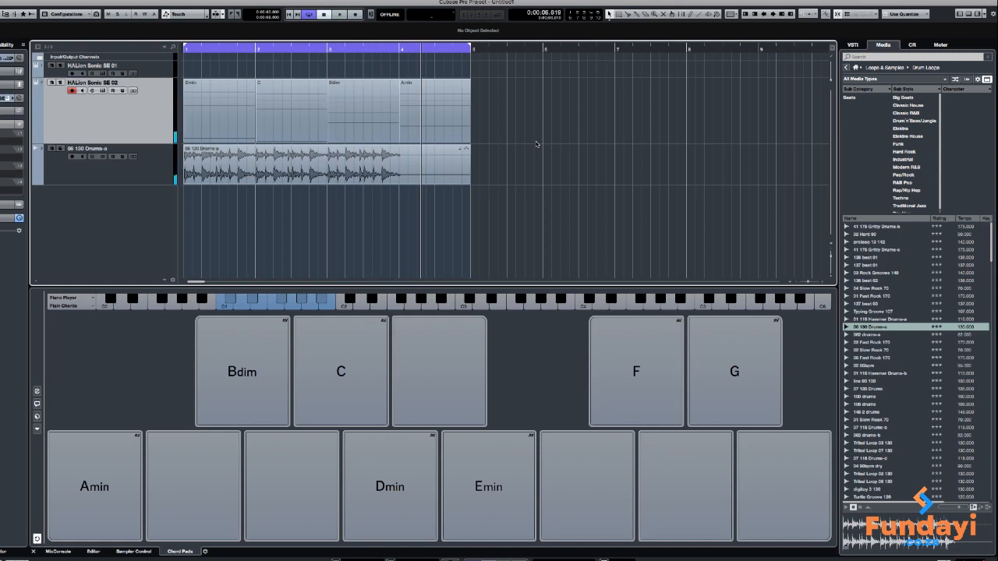
Colour all four chord events on the HALion Sonic SE 02 track with Color 2
drag(535, 103, 199, 114)
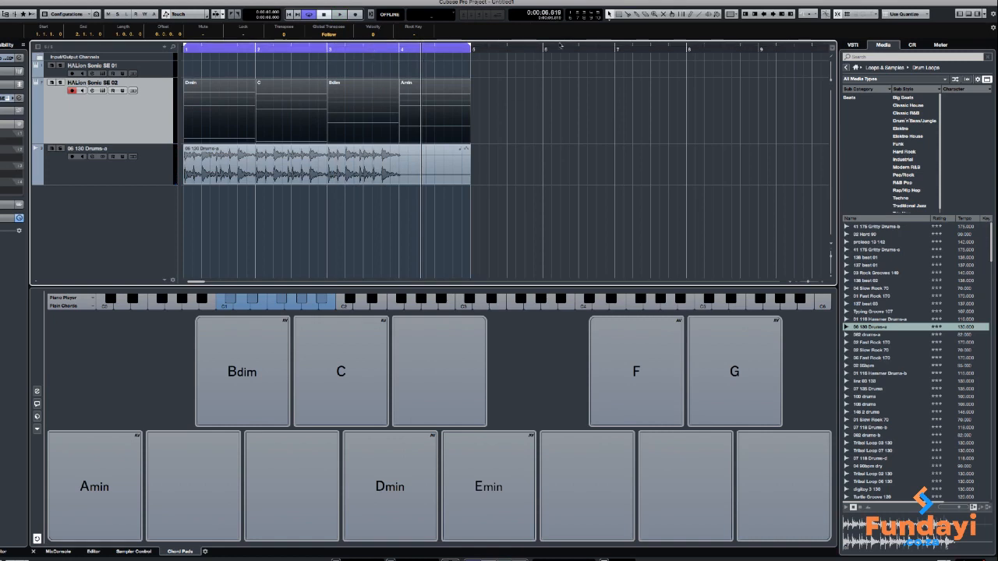
click(717, 16)
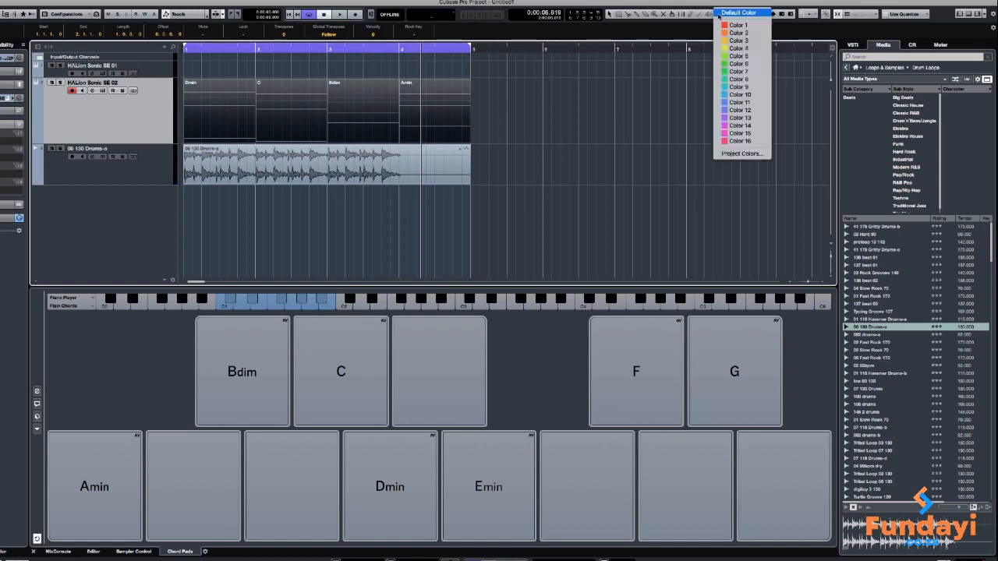
click(724, 34)
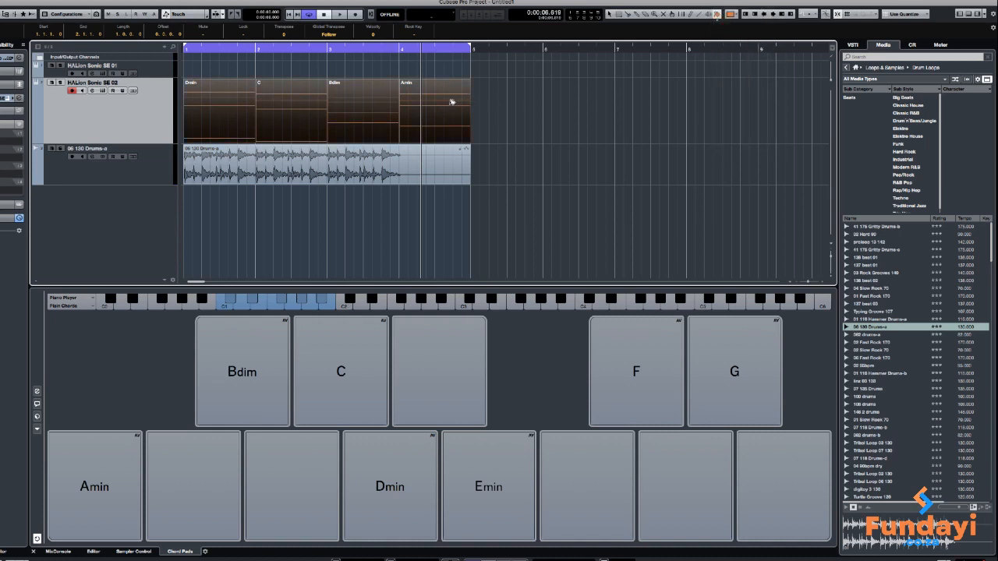
click(503, 96)
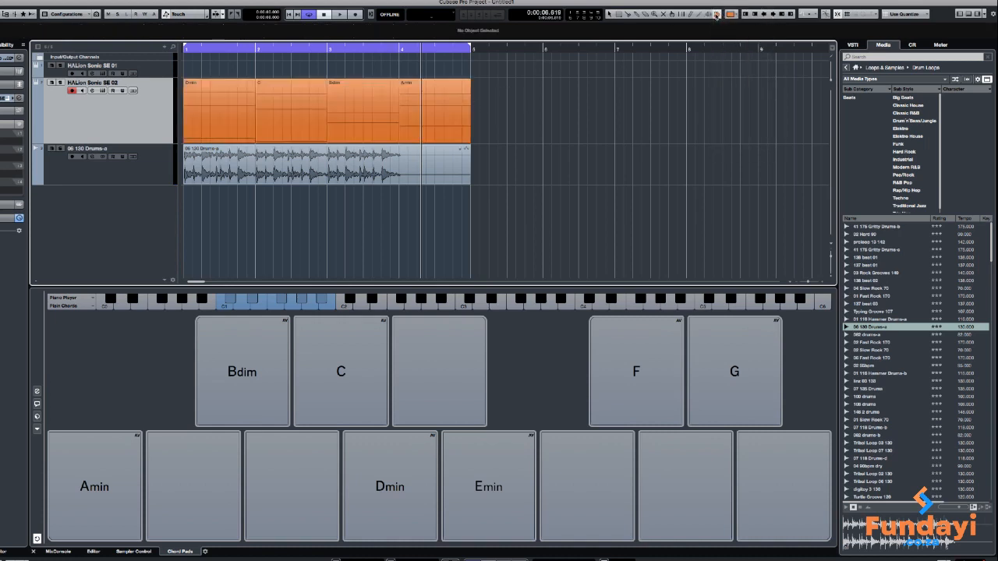
Colour the drum loop event with Color 5
click(453, 158)
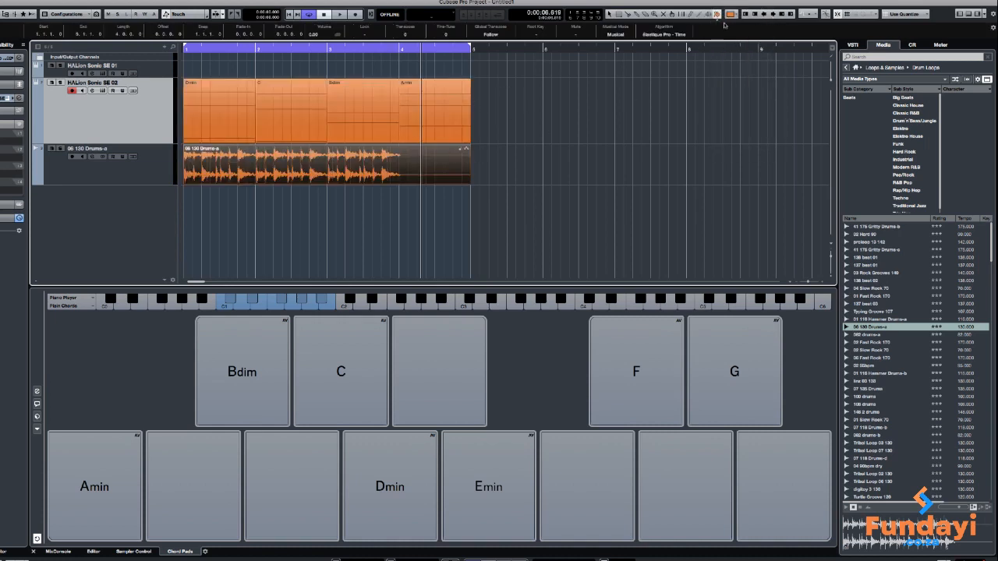
click(724, 17)
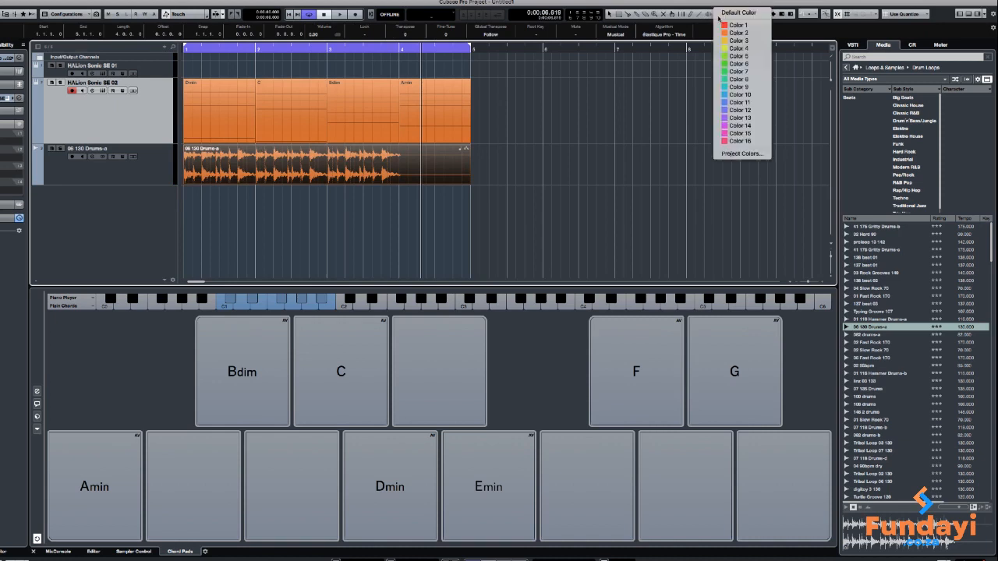
click(724, 57)
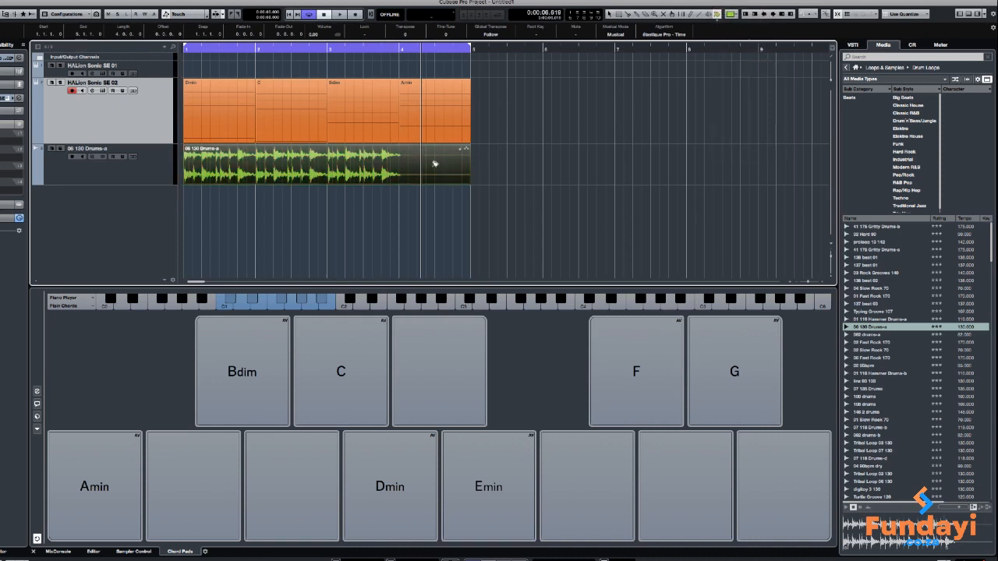
Move the drum loop track above the HALion Sonic SE 02 track and play the arrangement from the start
click(143, 163)
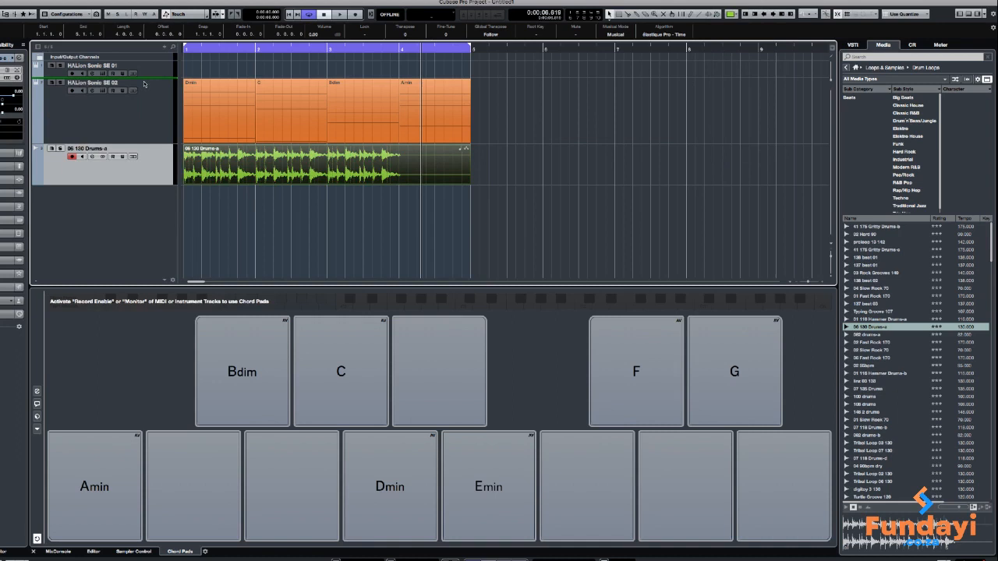
drag(143, 84, 145, 142)
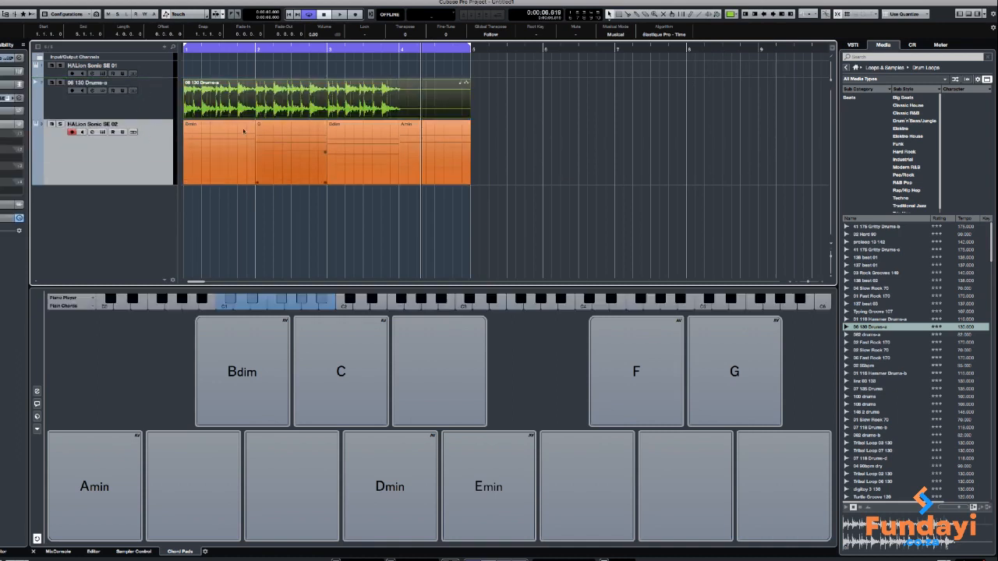
click(574, 170)
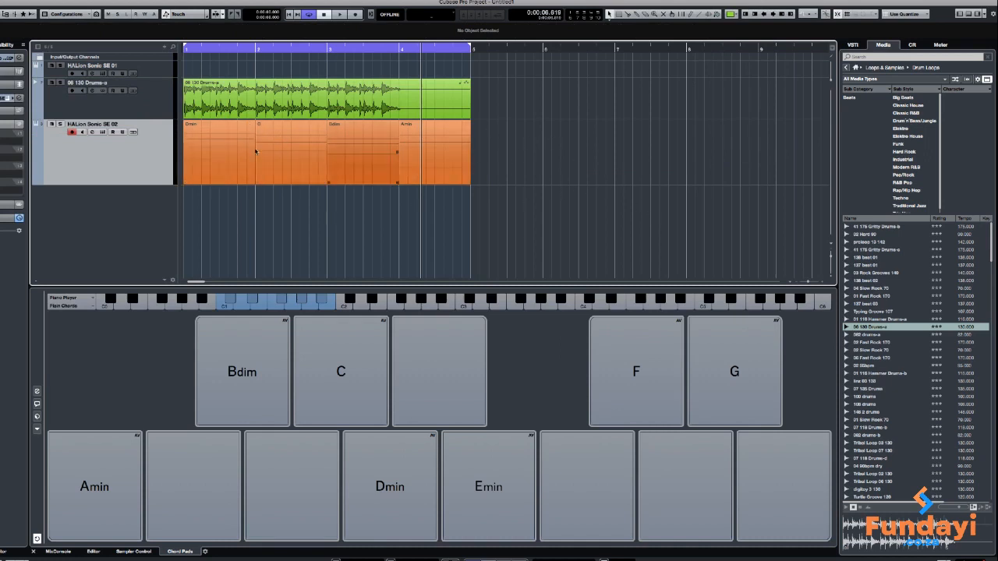
key(Home)
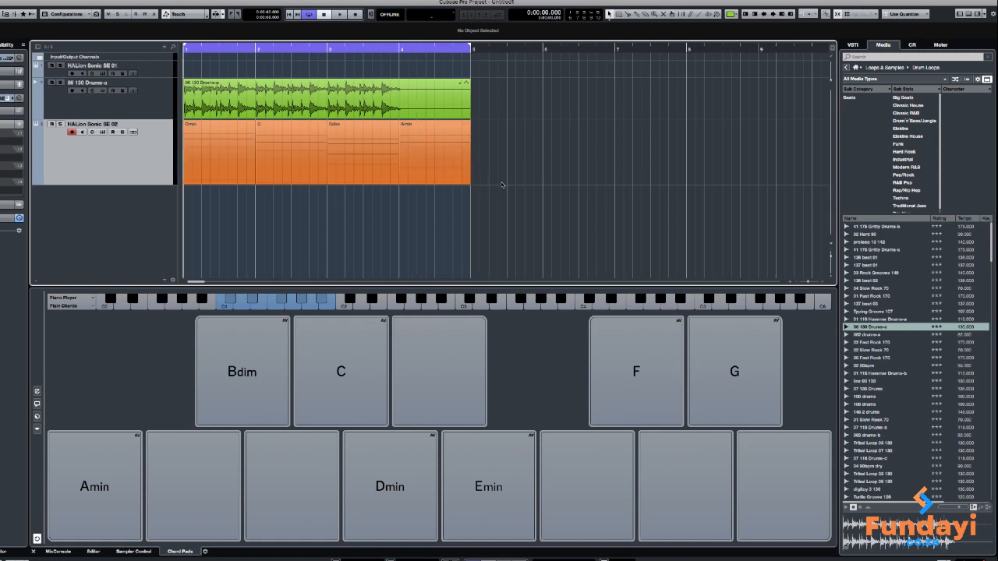
key(space)
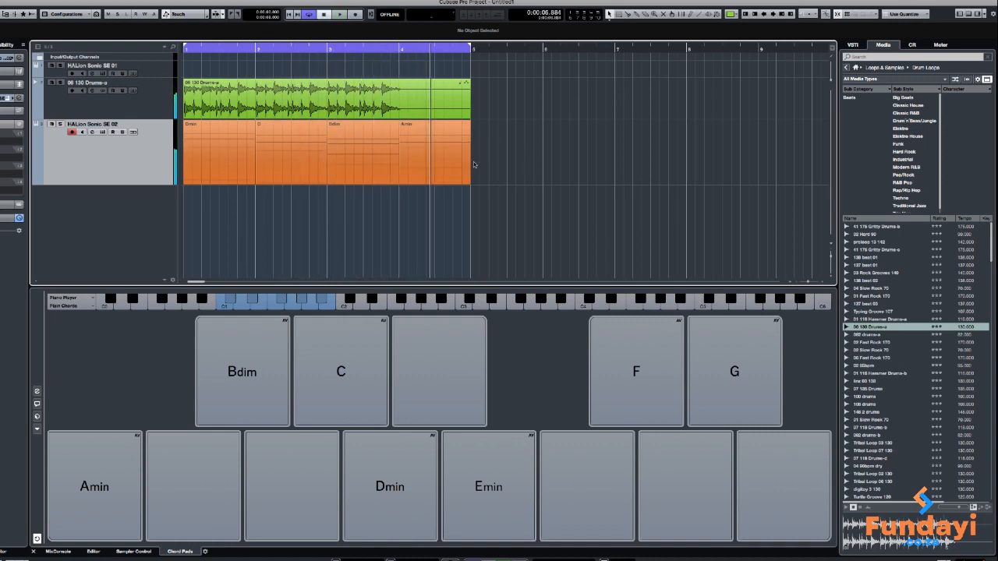
Open the Dmin event in the Key Editor, select its highest note and set the quantize value to 1/16
double_click(231, 154)
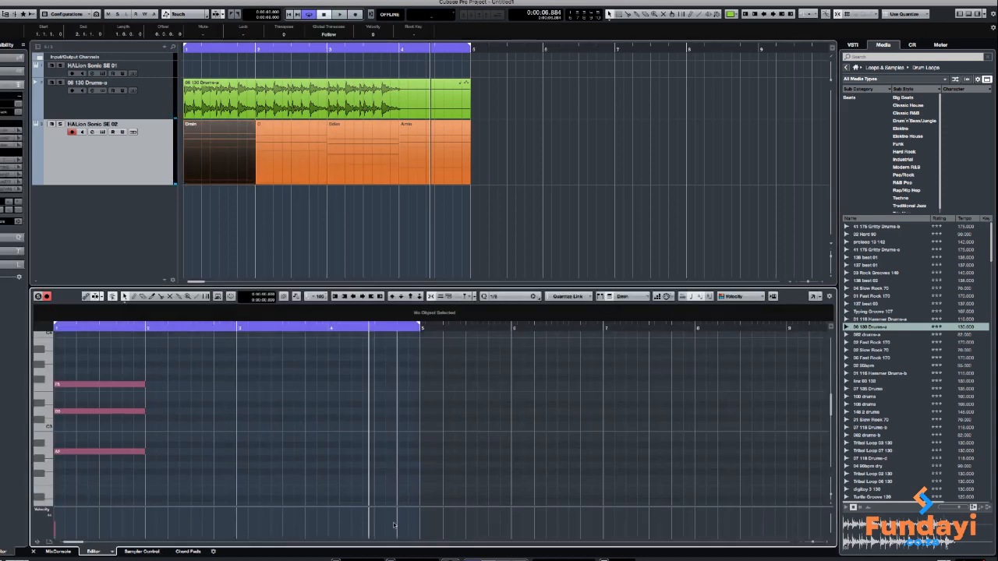
drag(78, 543, 54, 542)
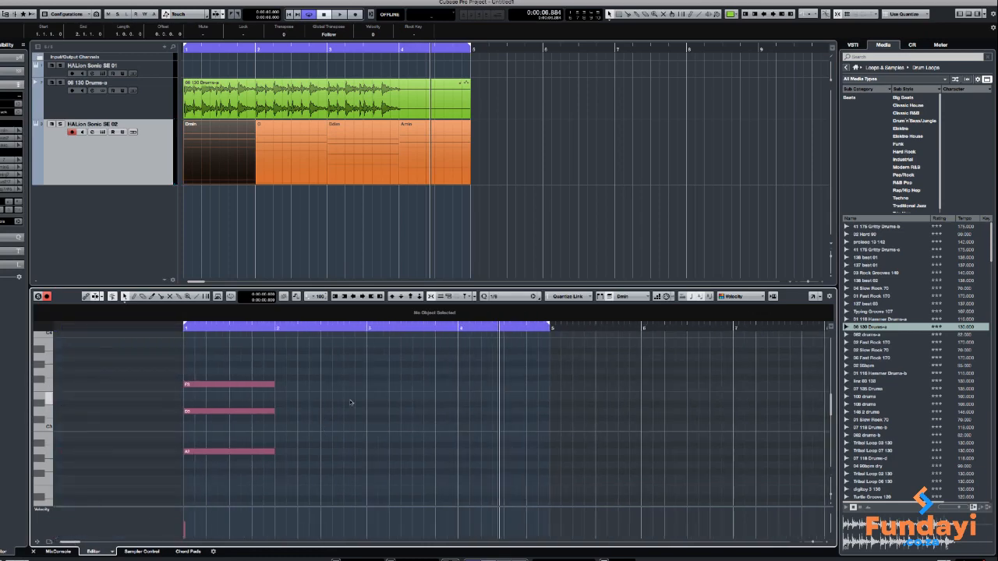
scroll(348, 381, up, 2)
right_click(351, 403)
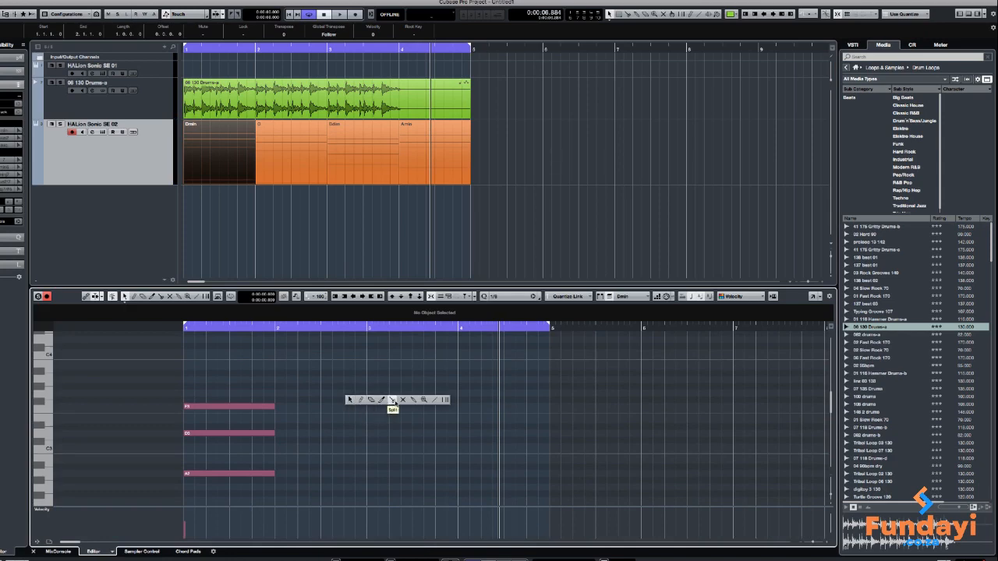
click(449, 401)
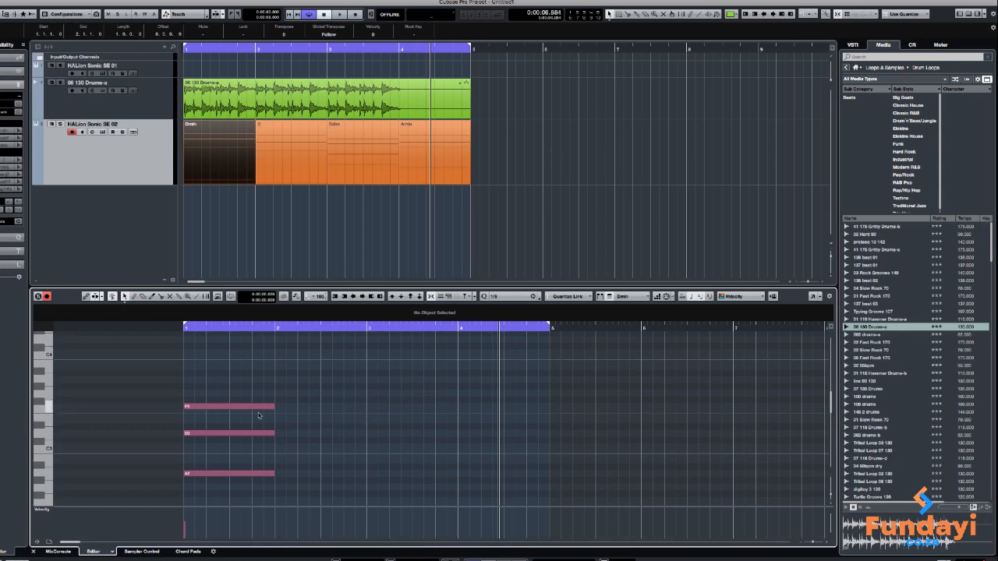
click(230, 407)
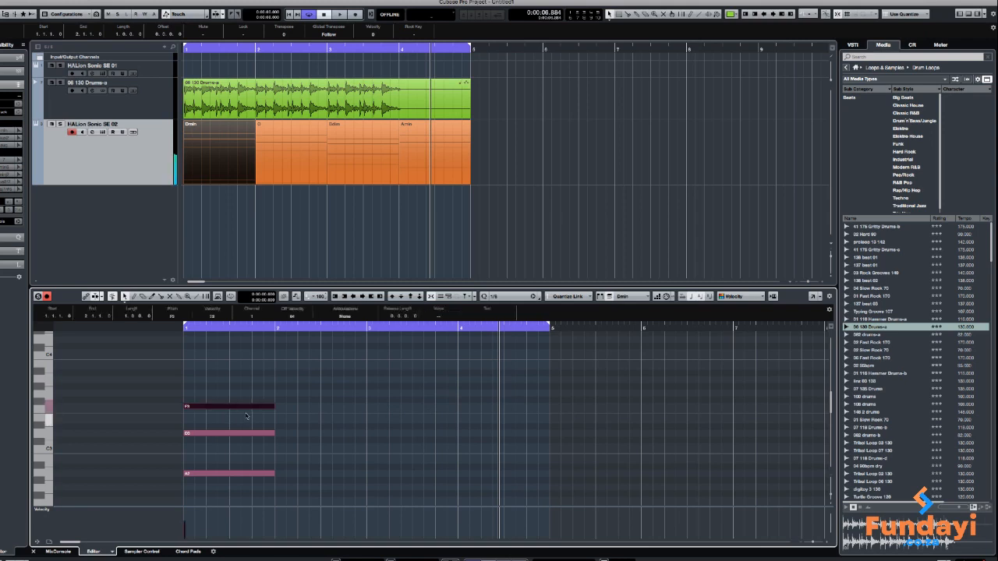
click(528, 297)
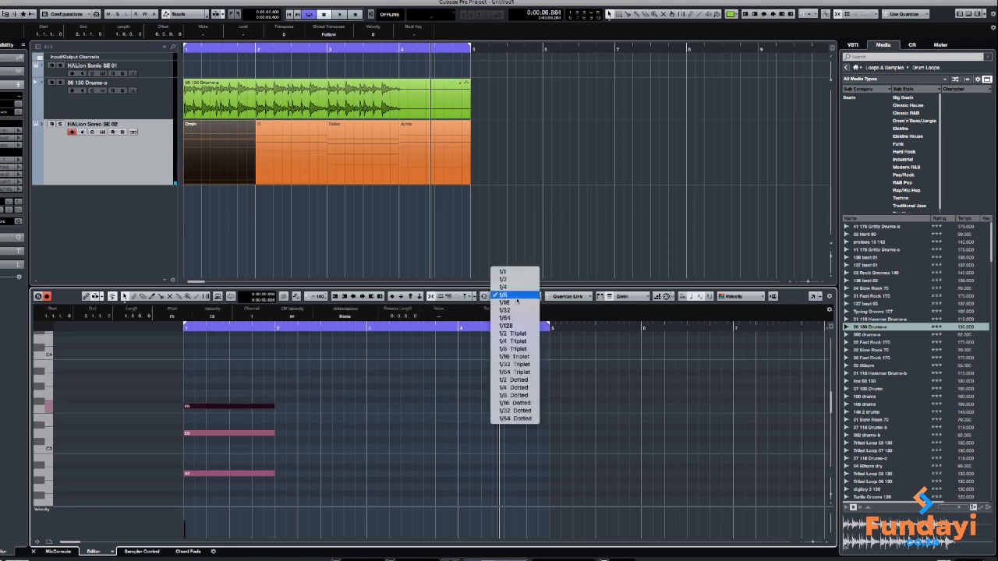
click(516, 303)
Split the highest note of the Dmin chord at position 1.3.1.0, halfway through bar 1
right_click(326, 406)
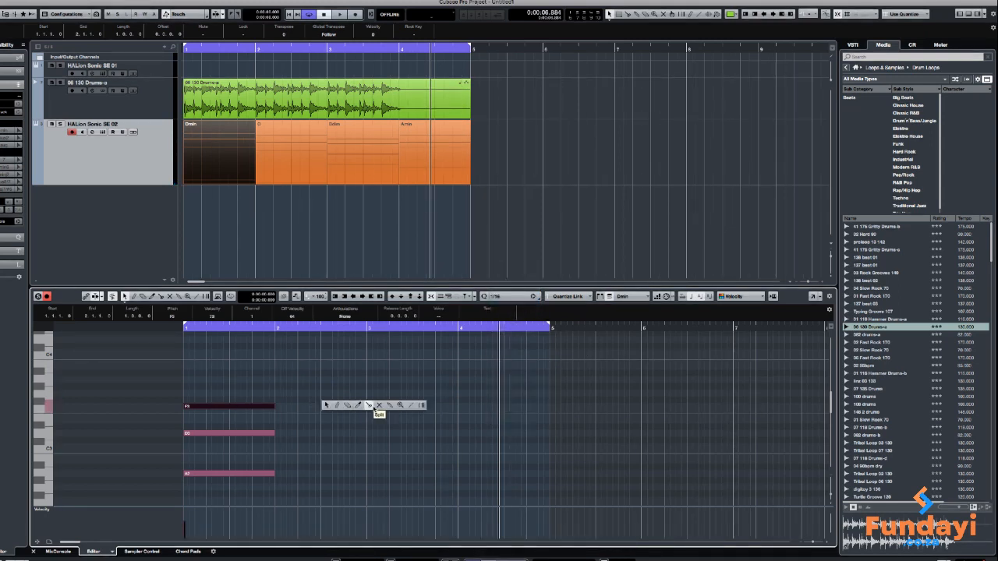
click(370, 406)
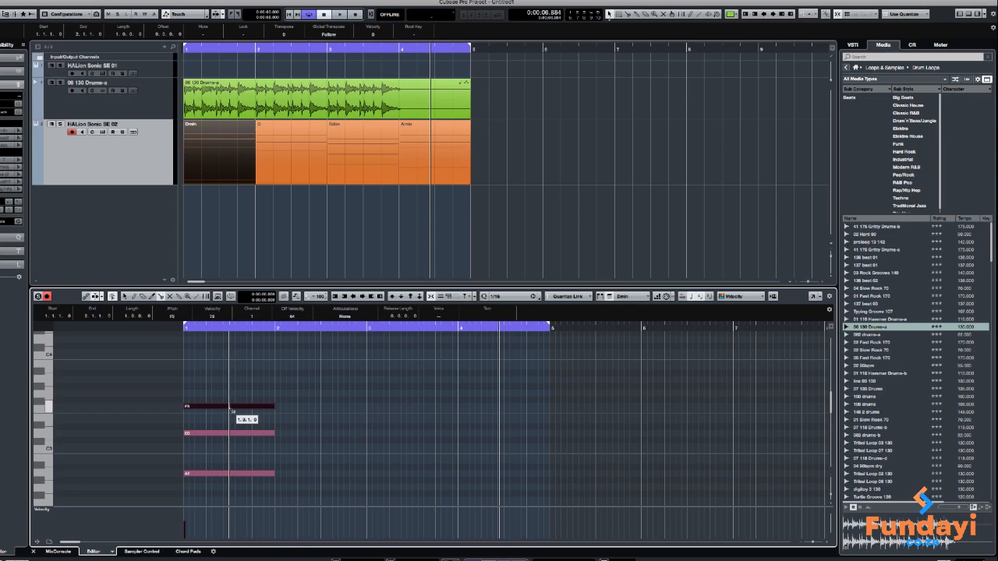
click(229, 406)
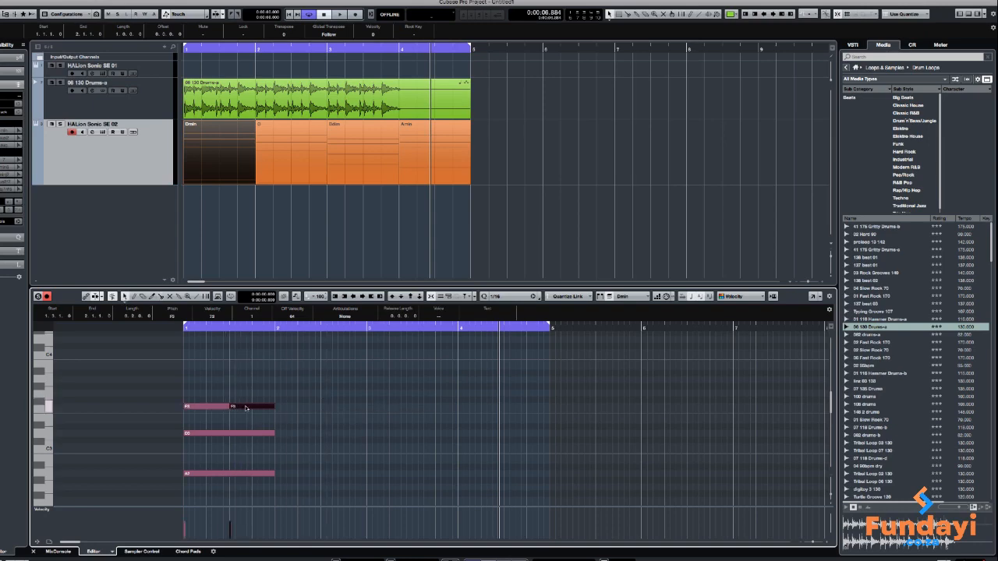
Raise the second half of the Dmin chord's split top note to G3 and play the arrangement
drag(245, 407, 247, 394)
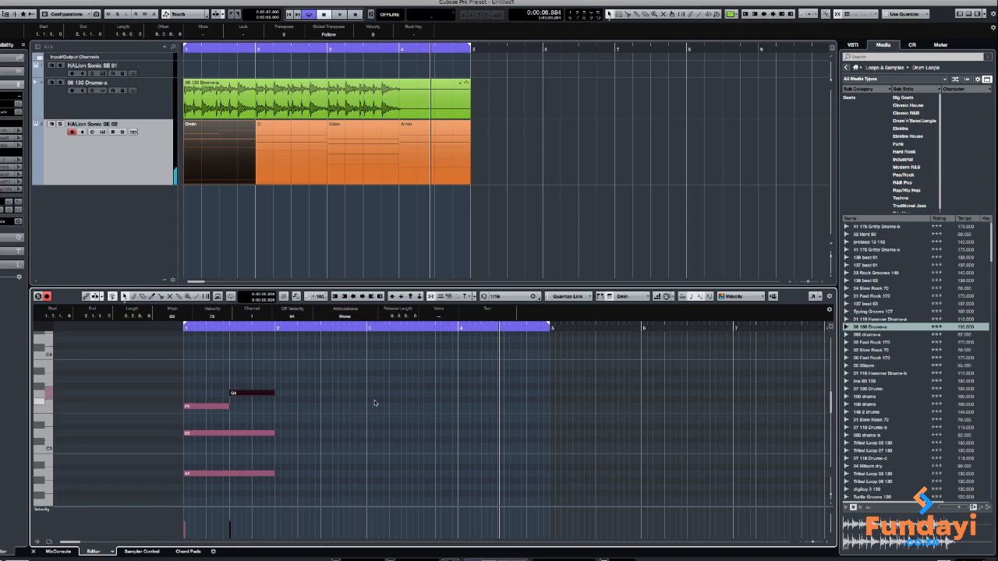
key(space)
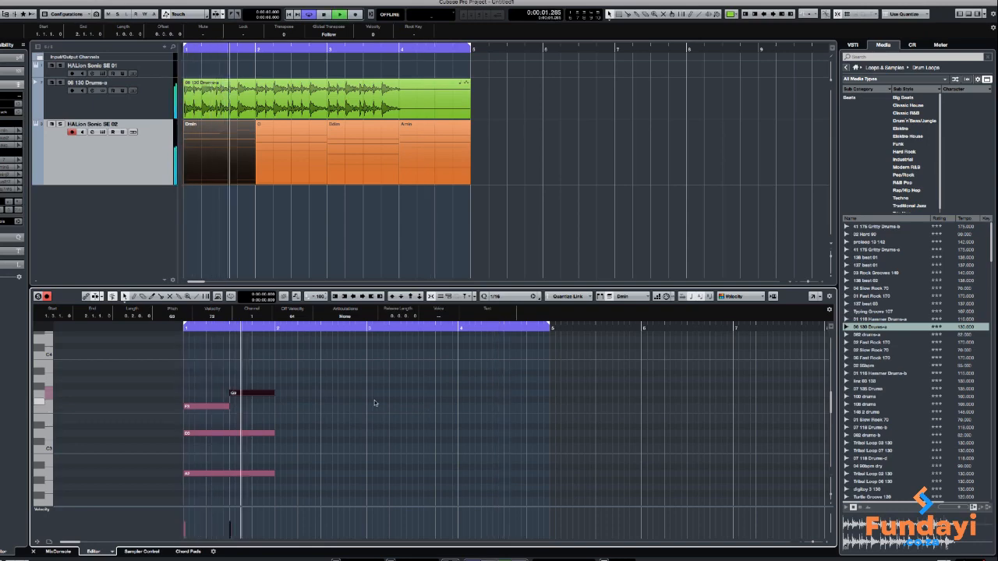
Open the C event in the Key Editor and split its middle note at position 2.4.1.0
click(296, 148)
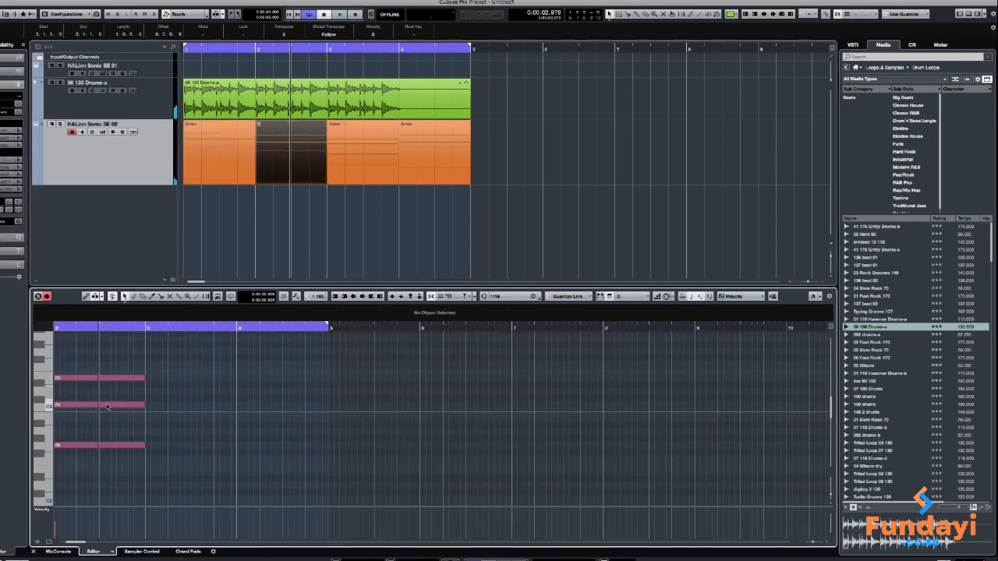
right_click(184, 401)
click(227, 403)
click(122, 404)
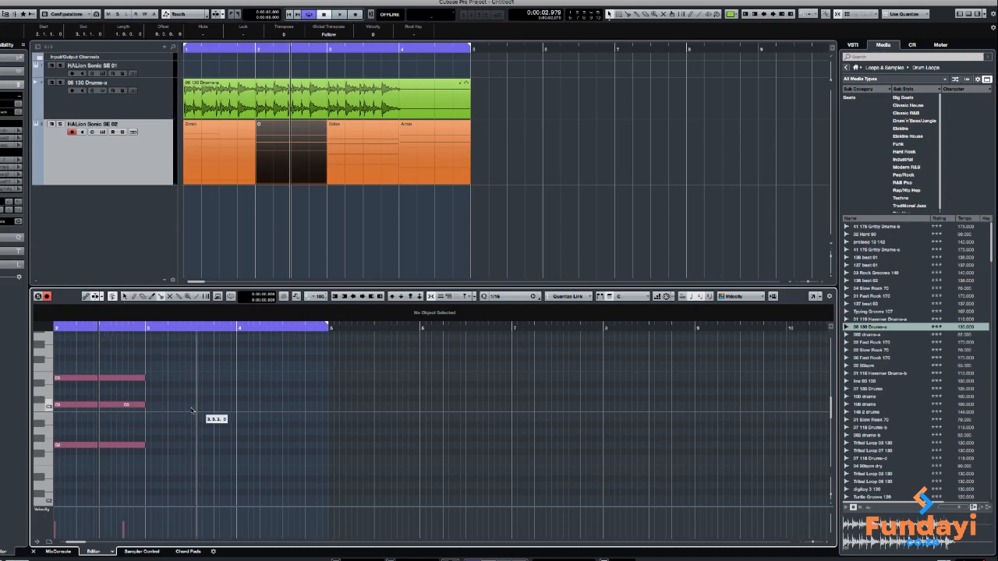
Lower the last part of the C chord's split note to B2 and play the arrangement from the start
drag(133, 407, 135, 416)
key(period)
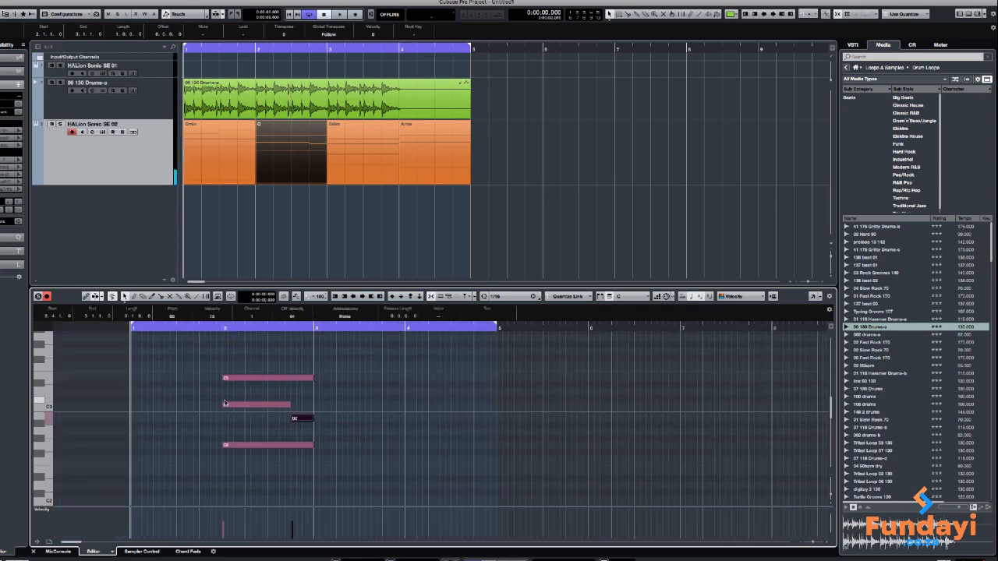
key(space)
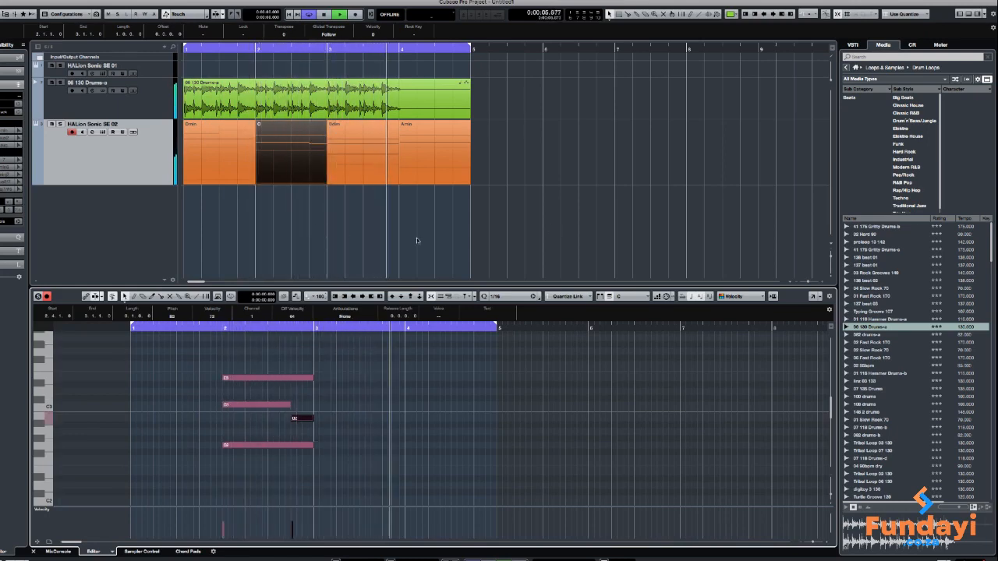
Open the Bdim event in the Key Editor and split its second-highest note at position 3.4.1.0
click(367, 168)
right_click(426, 382)
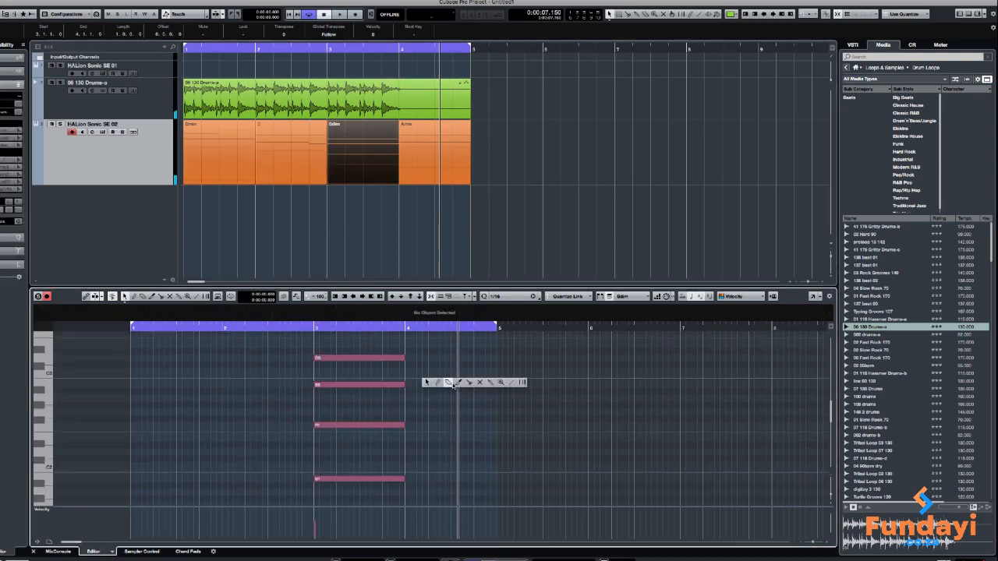
click(469, 383)
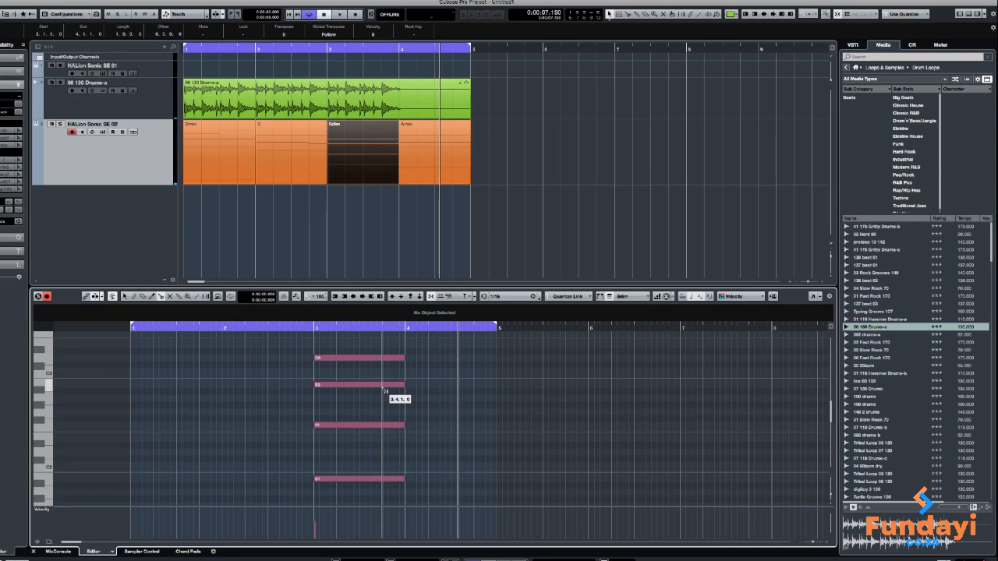
click(384, 387)
scroll(471, 387, up, 2)
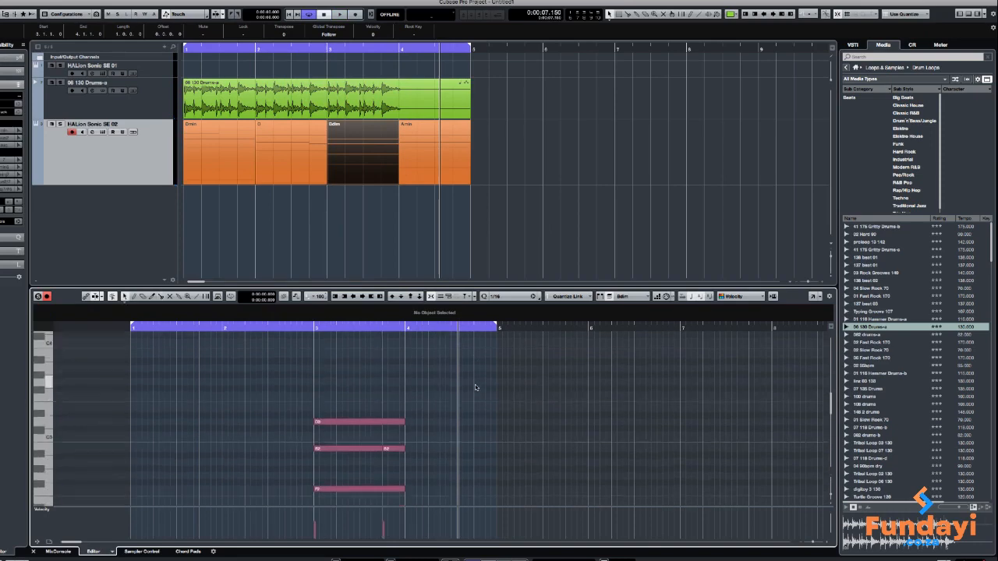
Raise the last part of the Bdim chord's split note to G3 and play the arrangement from the start
scroll(475, 387, up, 2)
scroll(444, 388, down, 4)
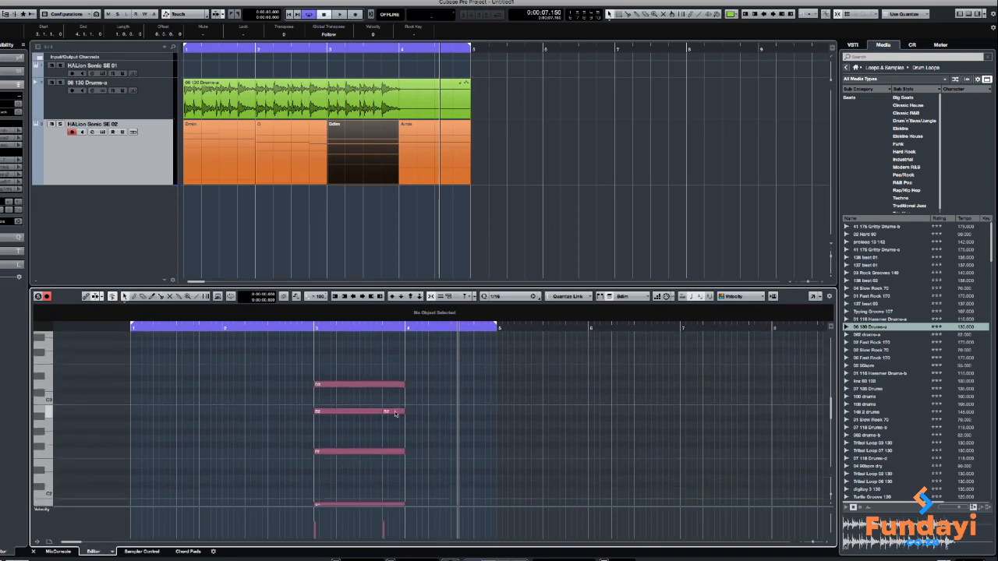
drag(395, 414, 394, 343)
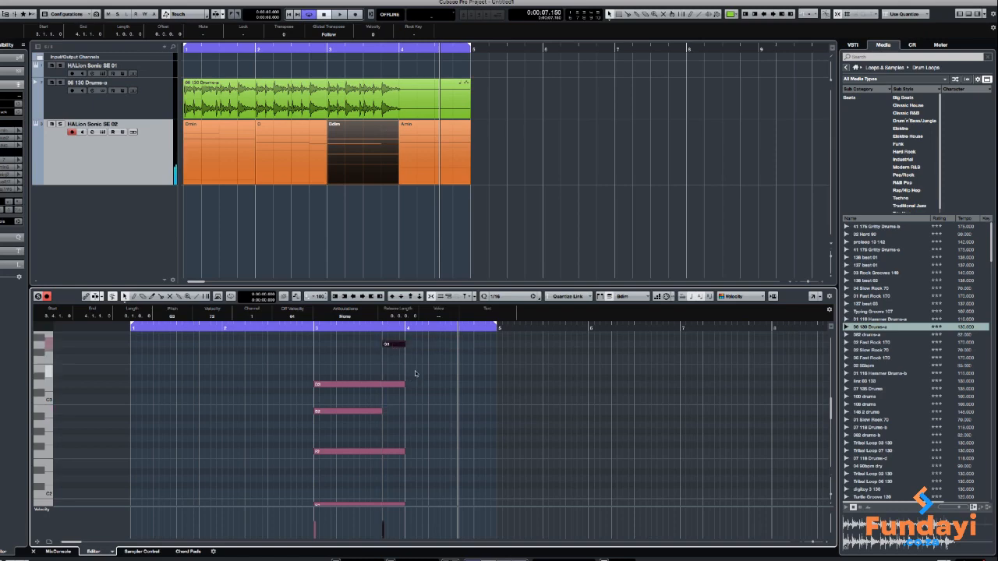
key(Home)
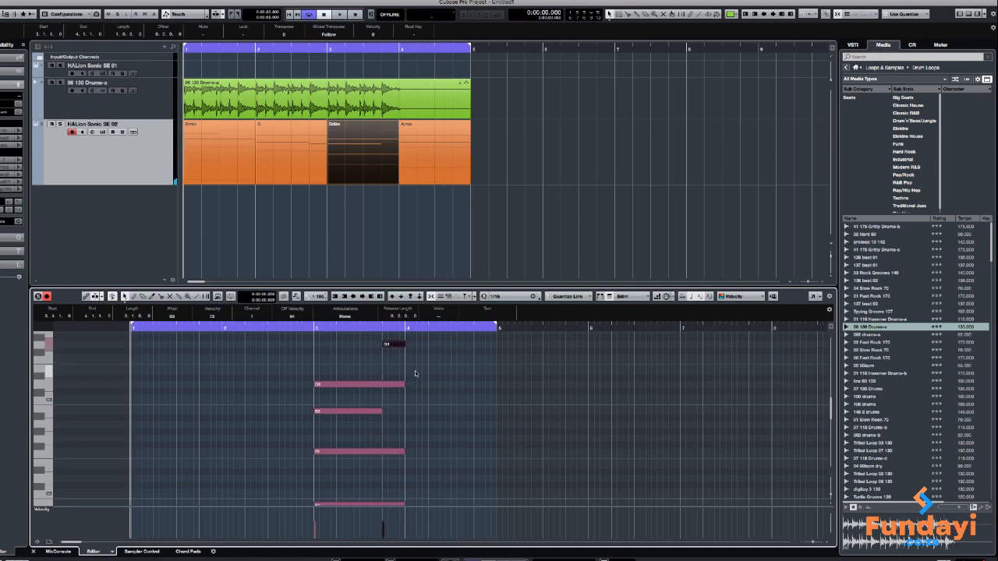
key(space)
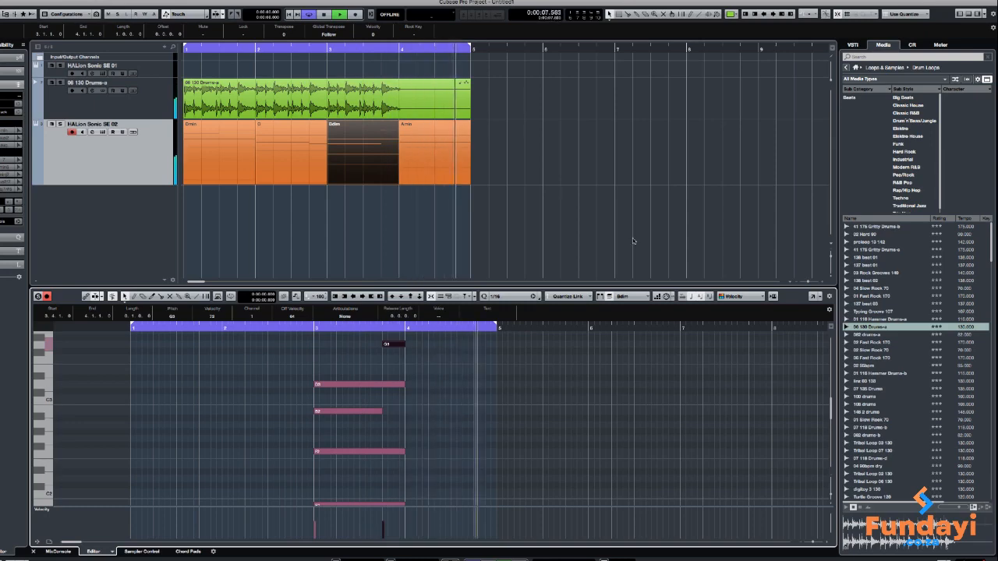
key(space)
Open the Amin event in the Key Editor and split its highest note at position 4.4.1.0
click(457, 164)
scroll(476, 359, up, 3)
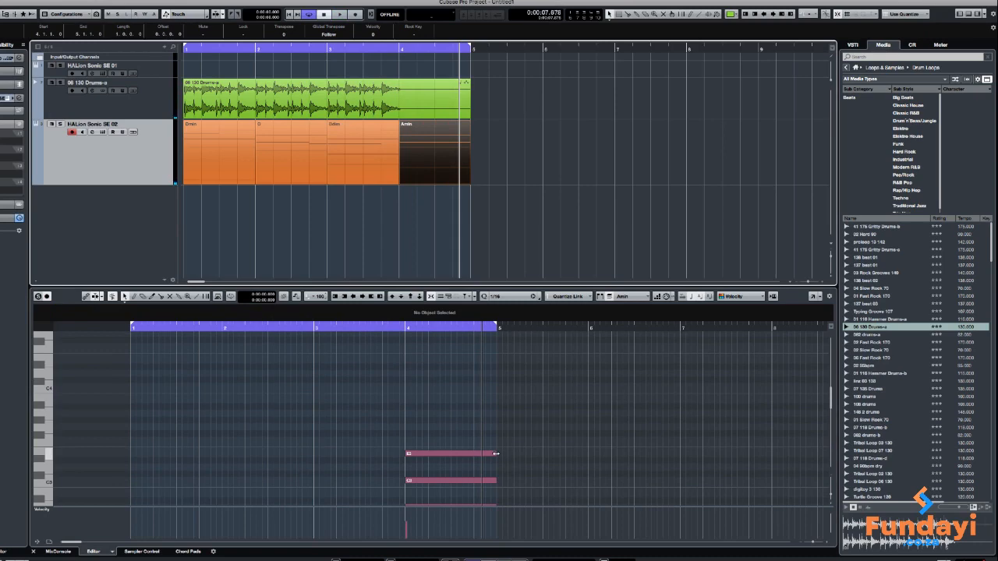
right_click(545, 425)
click(574, 426)
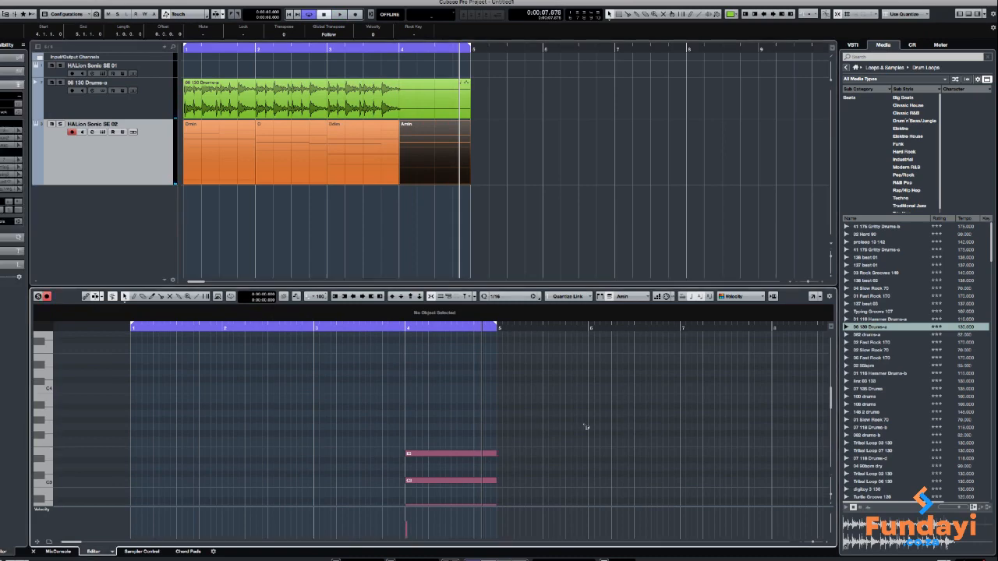
click(476, 453)
Raise the last part of the Amin chord's split note to G3 and play the arrangement
drag(486, 453, 488, 431)
key(space)
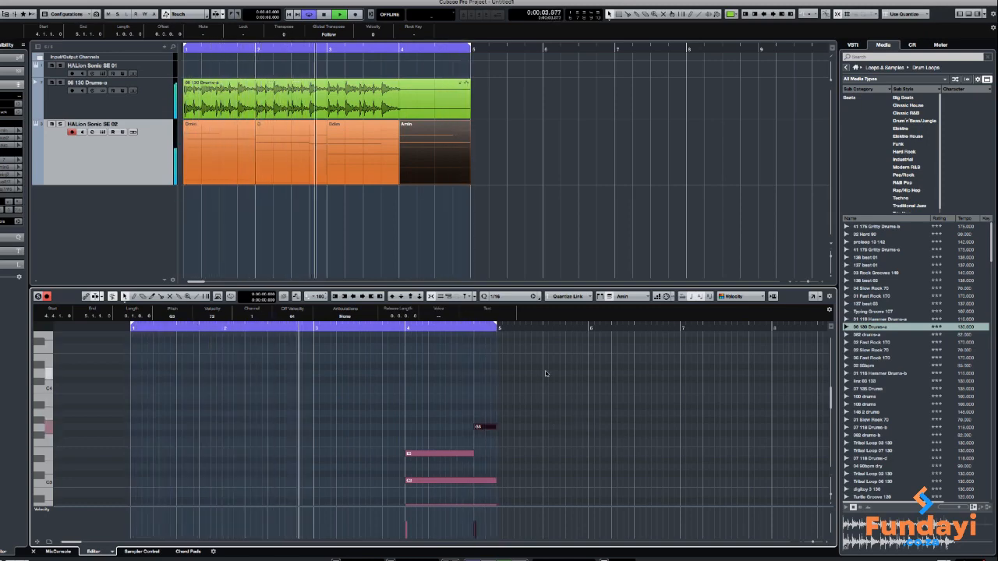
scroll(563, 407, down, 3)
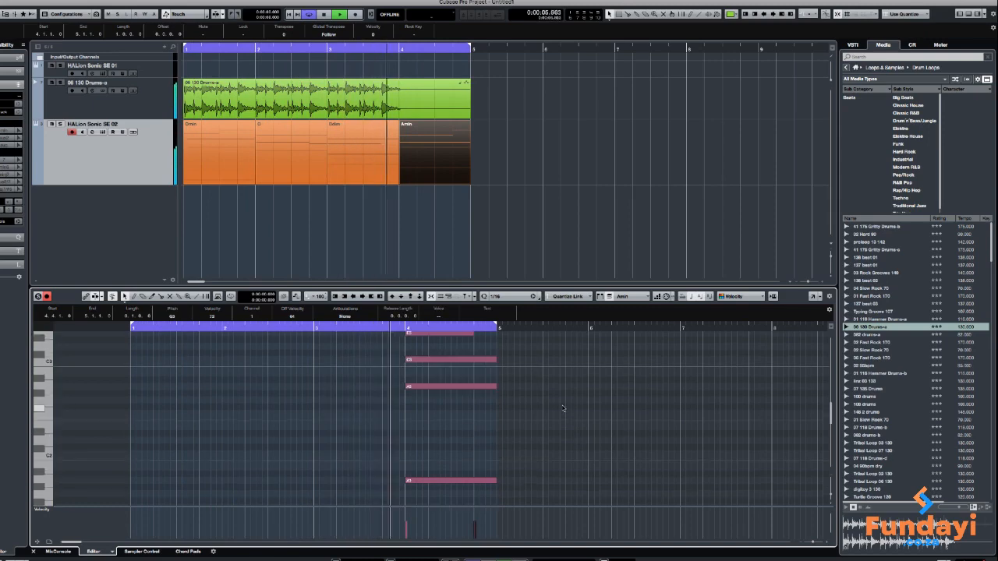
click(494, 159)
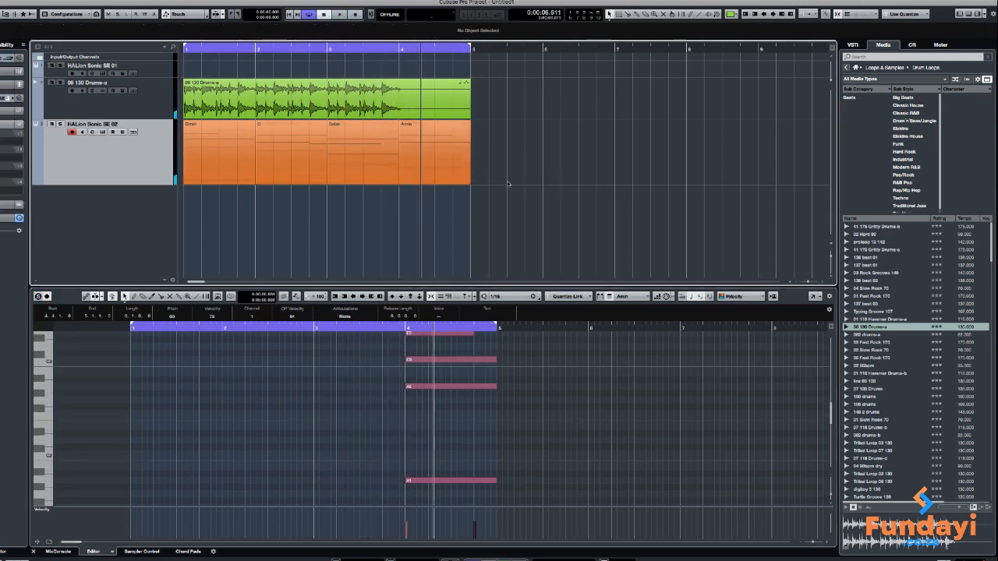
Show the chord pads in an enlarged lower zone, then open the Chord Assistant and move its window over the arrangement area
click(186, 553)
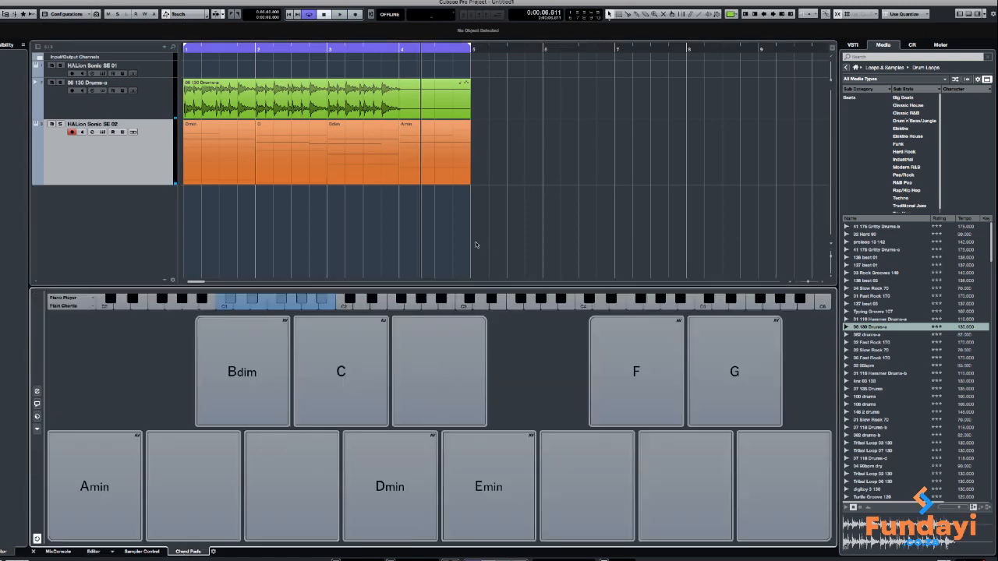
drag(456, 287, 457, 225)
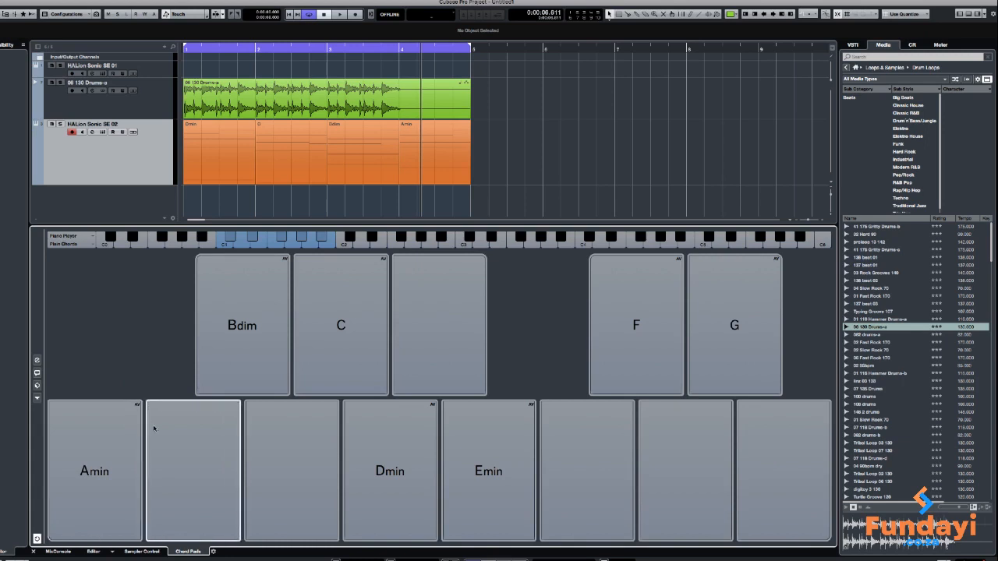
click(37, 374)
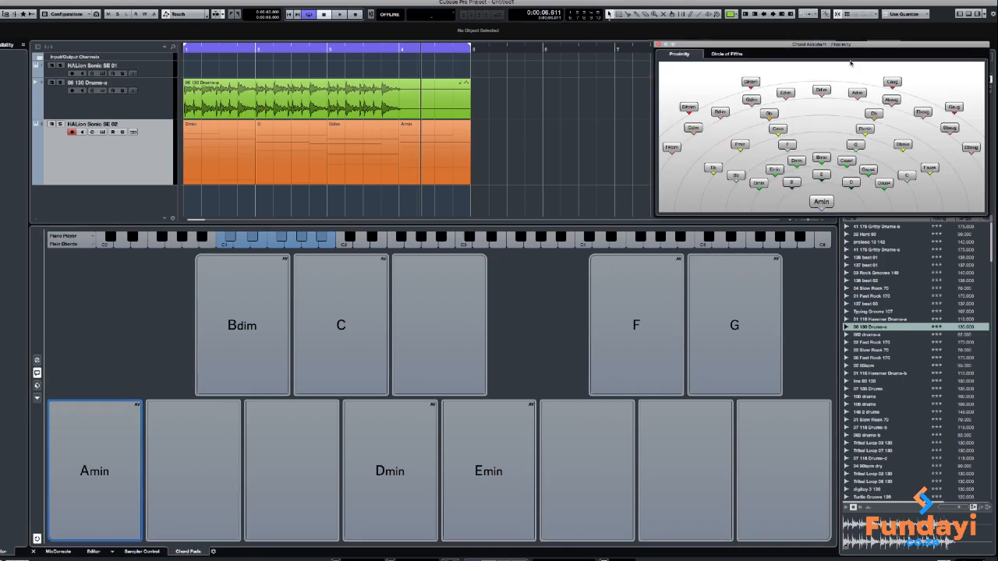
drag(847, 50, 717, 42)
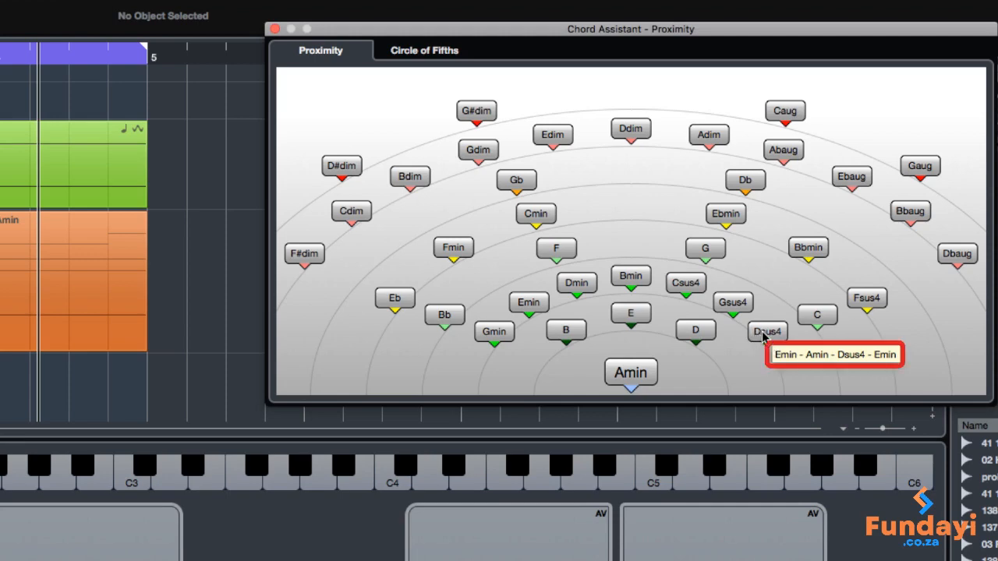
Audition chords against Amin in the Chord Assistant's Proximity view, including Csus4, Bmin, E, D, B, Emin and Gmin
mouse_move(733, 309)
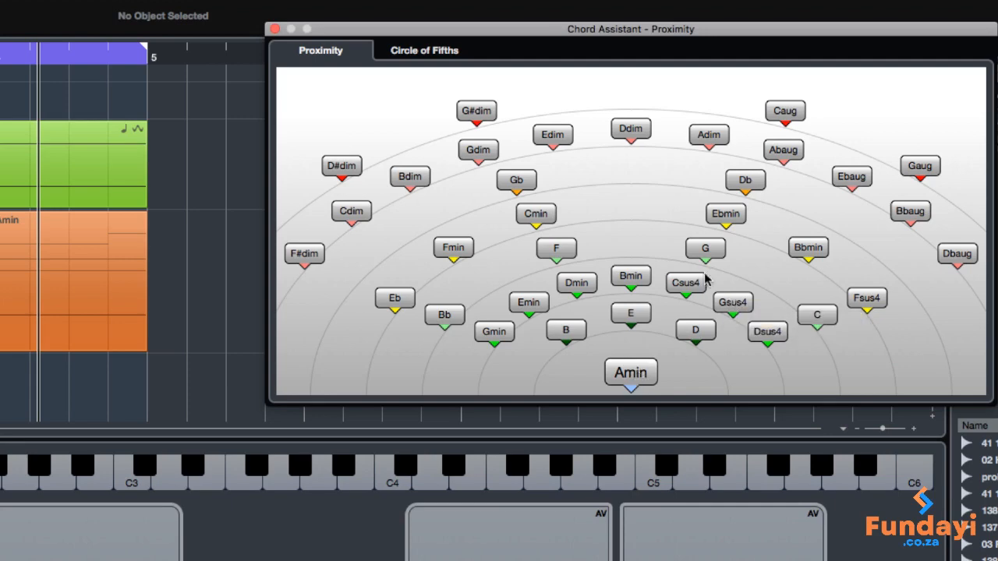
click(686, 287)
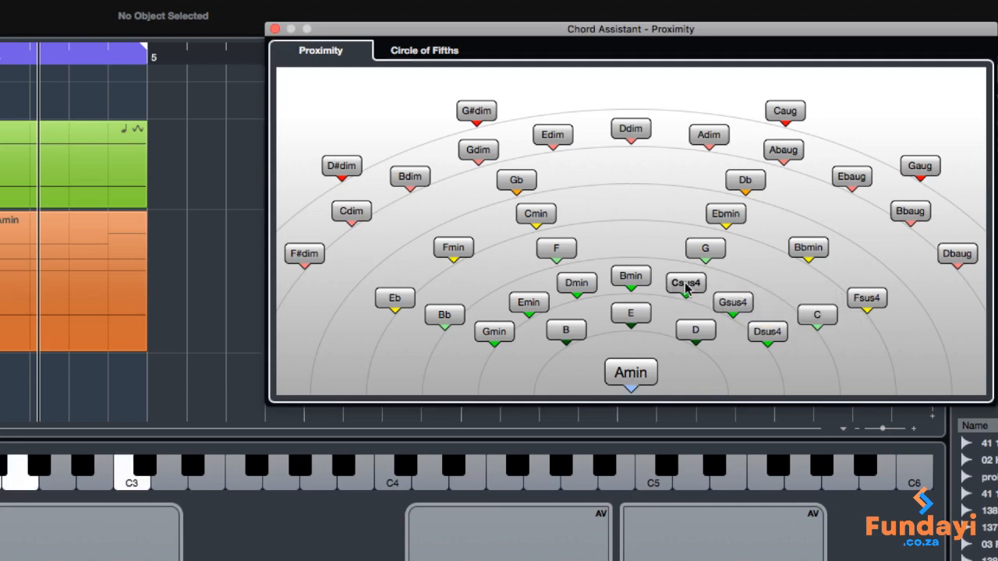
click(629, 280)
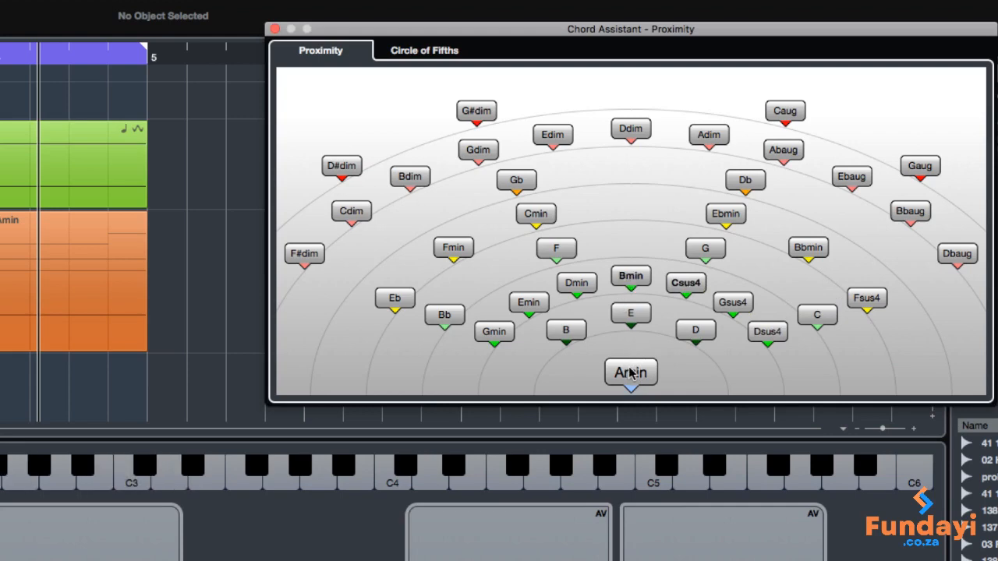
click(632, 374)
click(633, 313)
click(632, 371)
click(703, 337)
click(566, 330)
click(536, 302)
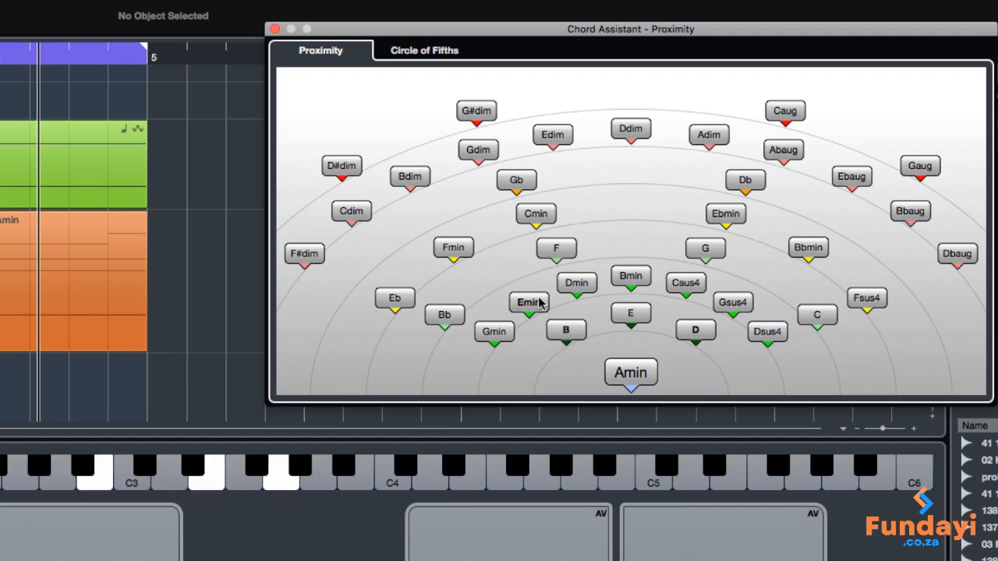
click(568, 329)
click(485, 334)
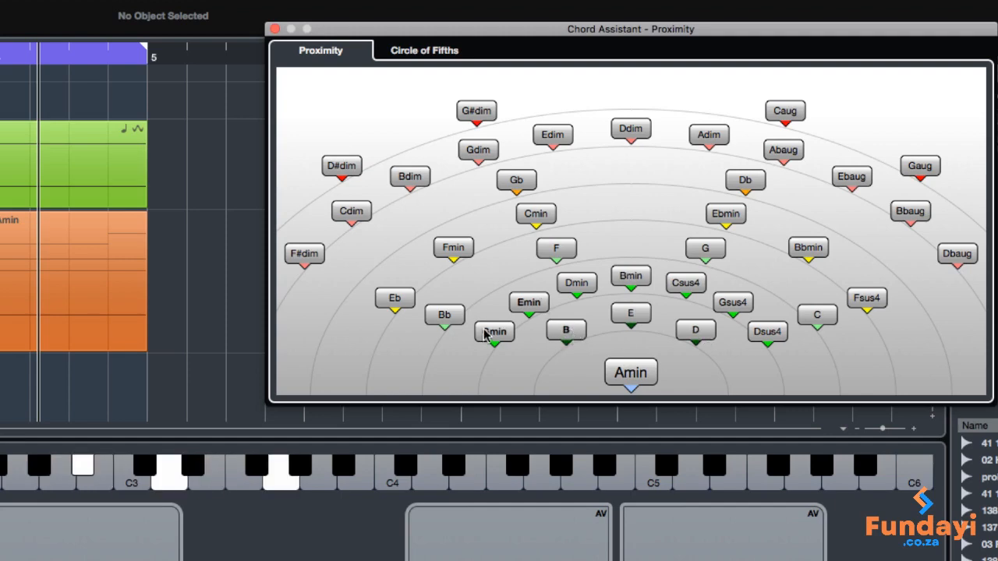
click(631, 373)
click(511, 333)
click(535, 308)
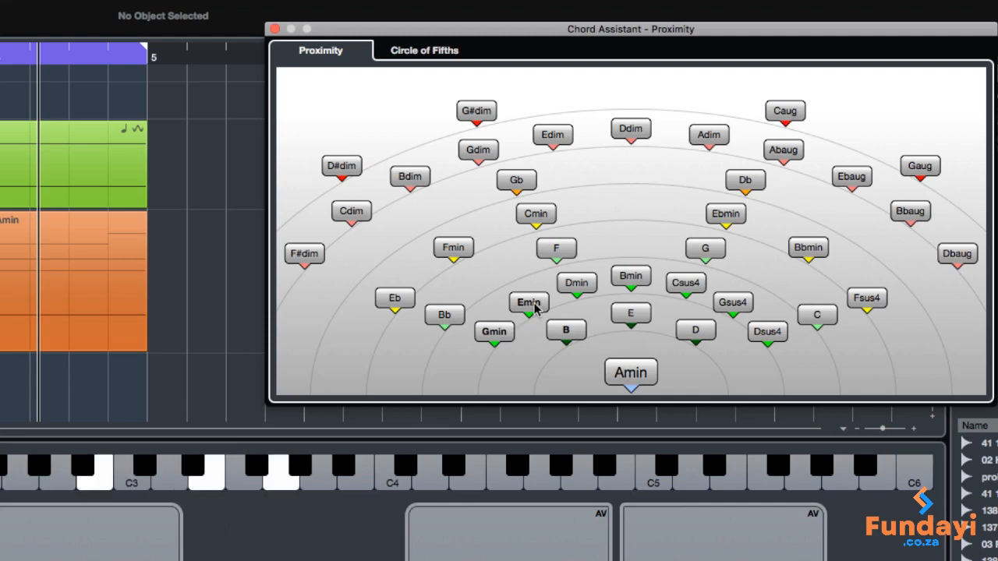
click(564, 330)
click(636, 373)
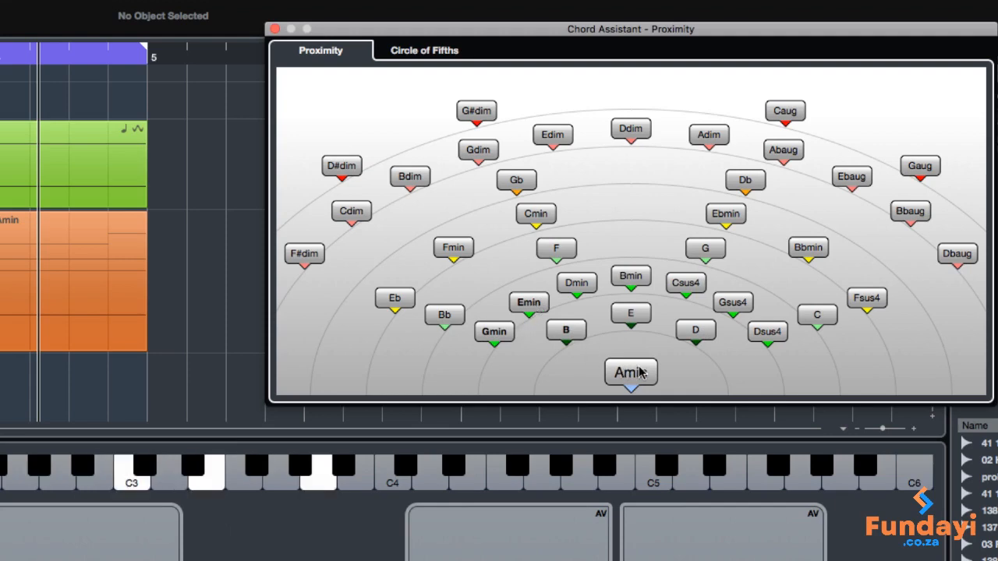
click(639, 373)
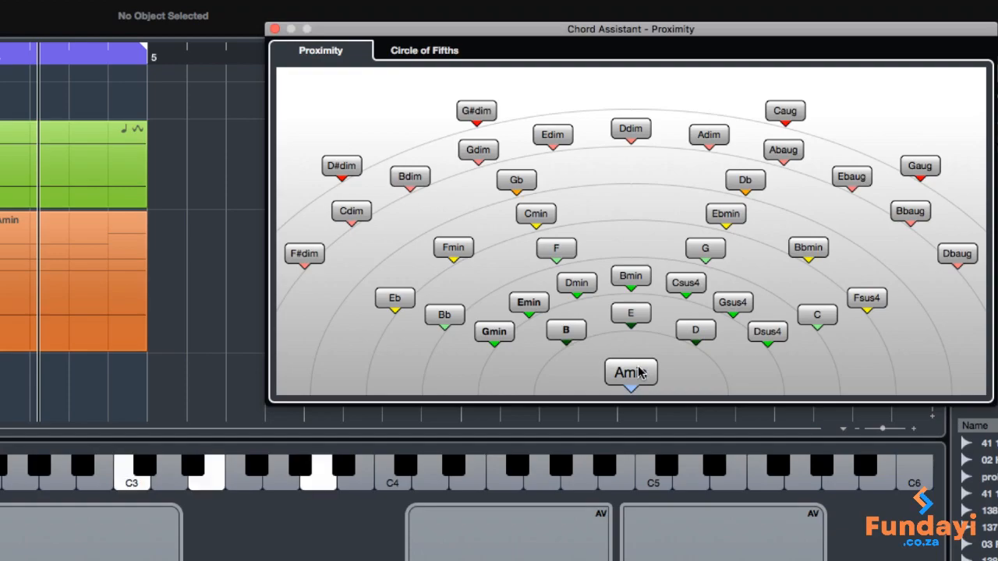
click(635, 280)
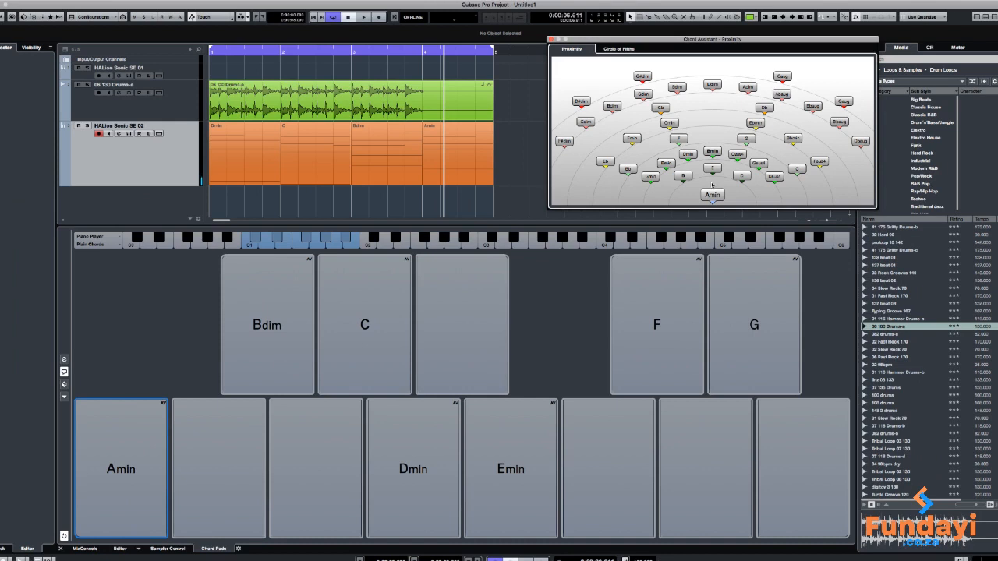
Delete the Amin event in bar 4 and audition the Amin chord in the Chord Assistant
click(470, 147)
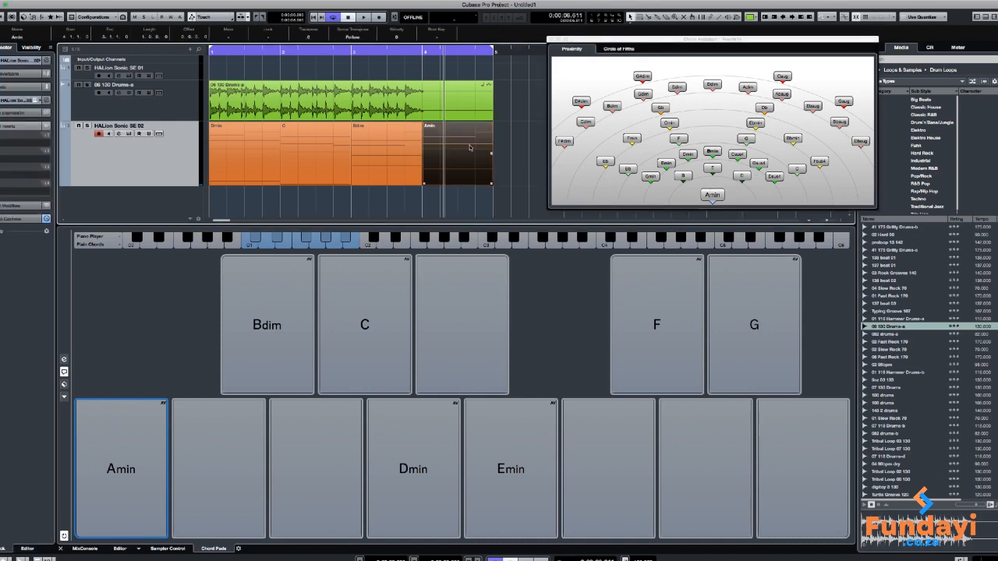
key(Delete)
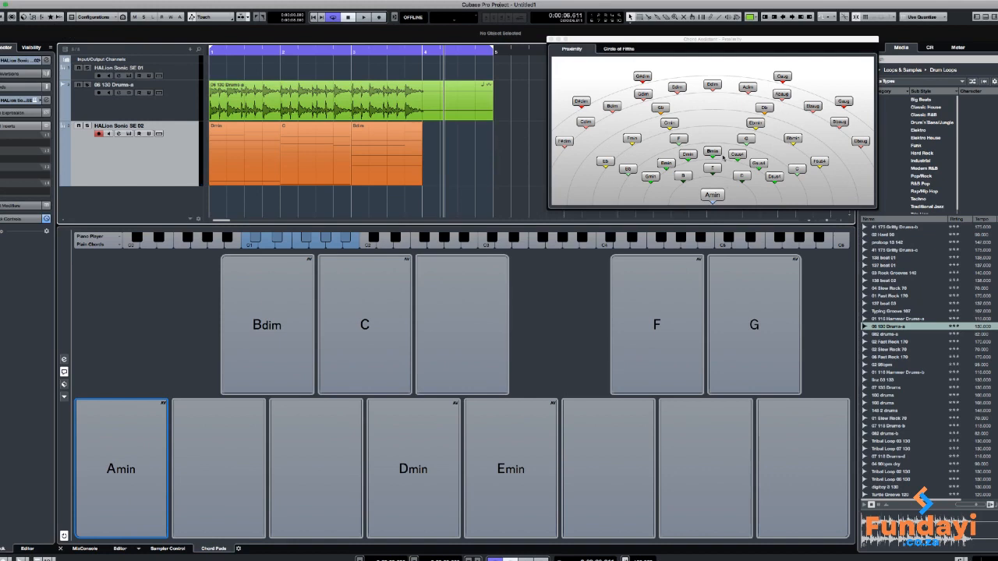
click(711, 195)
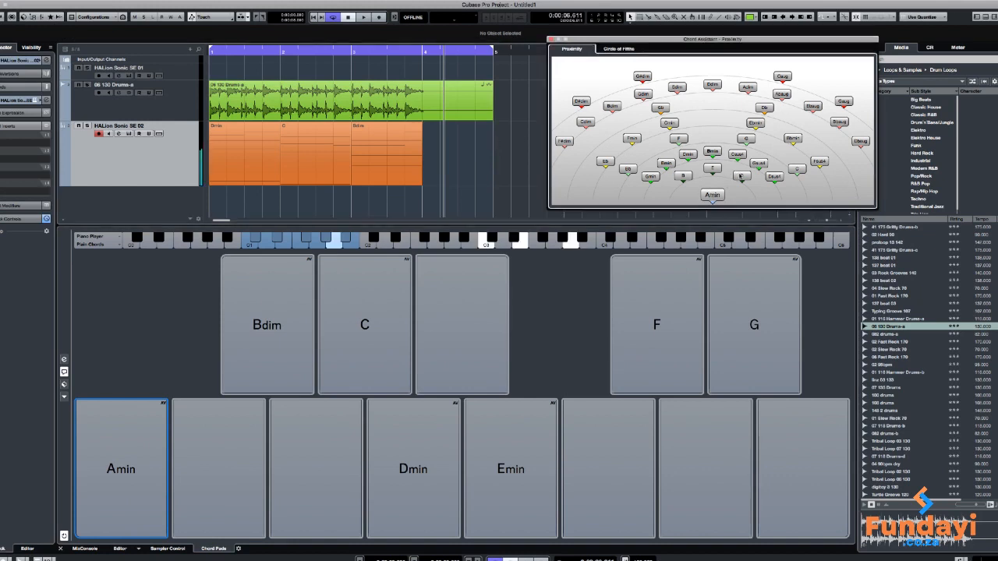
Audition the D suggestion in the Chord Assistant and place a D chord event in bar 4 of the HALion Sonic SE 02 track
click(741, 176)
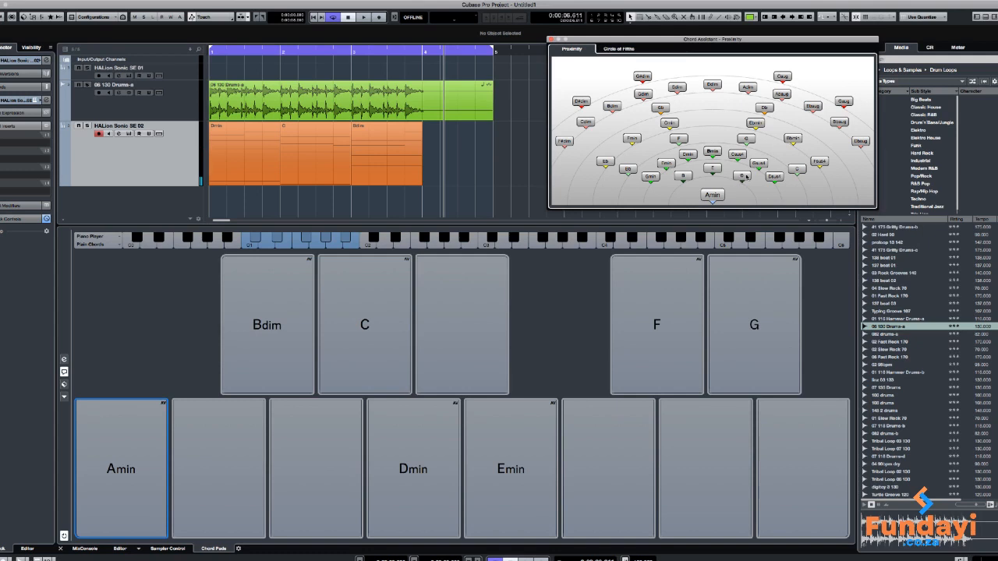
click(745, 176)
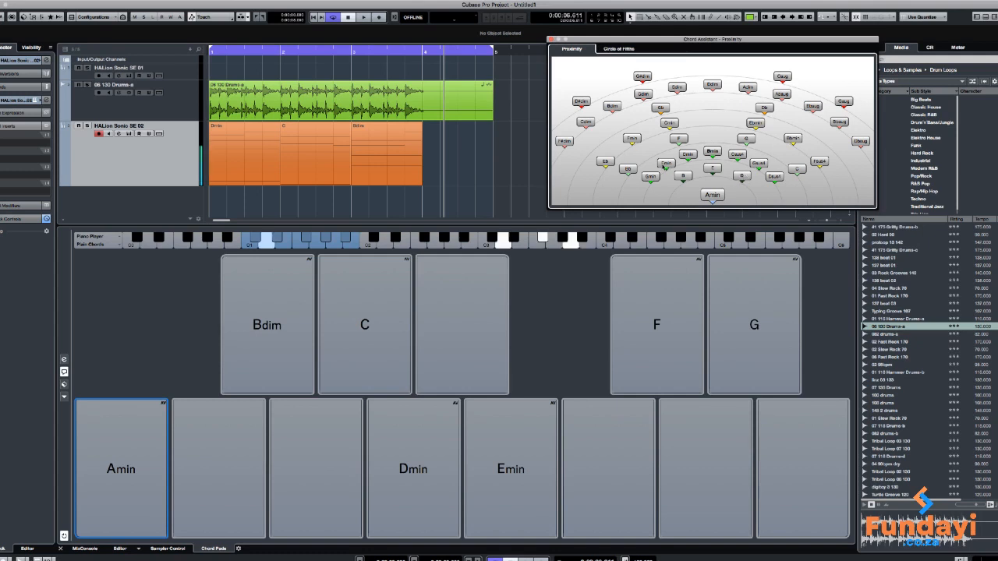
drag(664, 165, 424, 149)
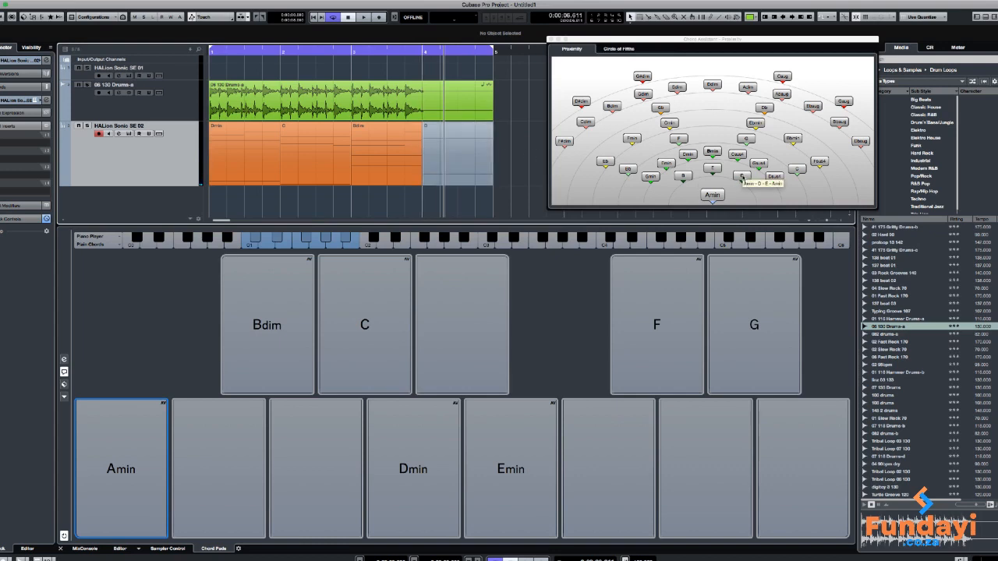
Assign the Chord Assistant's D chord to the empty pad beside Amin, and audition the F and Emin suggestions
drag(742, 177, 250, 443)
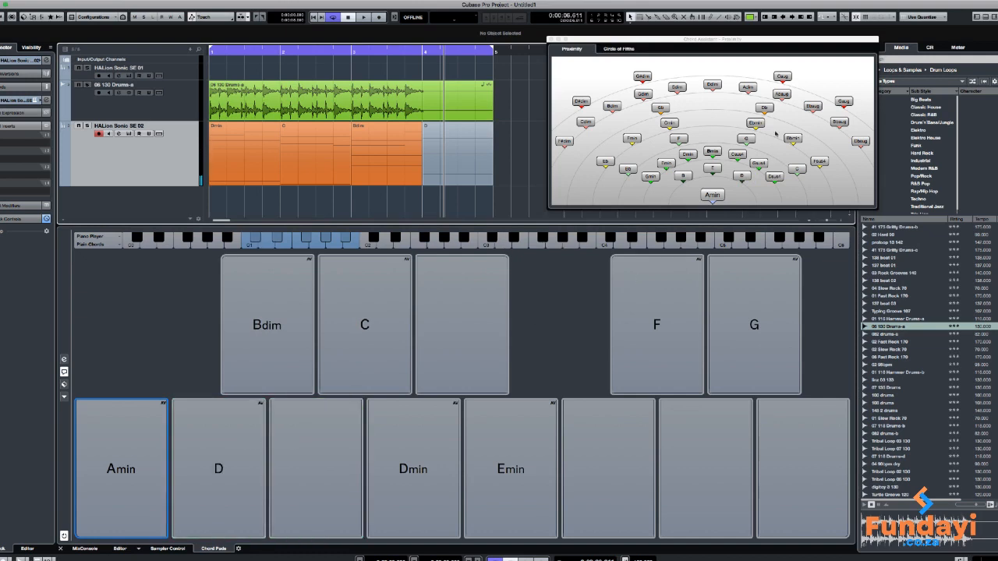
click(680, 140)
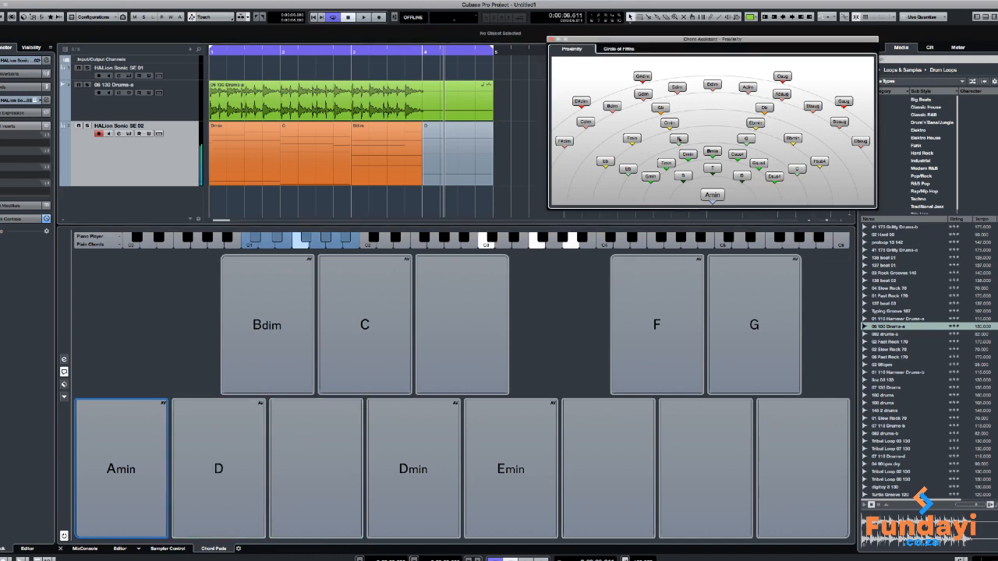
click(668, 162)
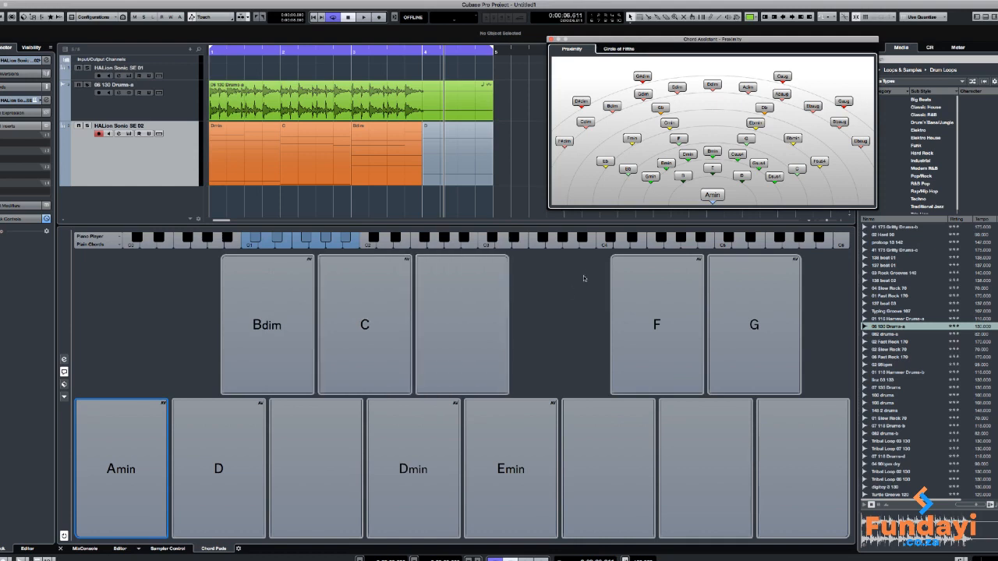
Play the loop with the D chord in bar 4, then delete that D event
key(space)
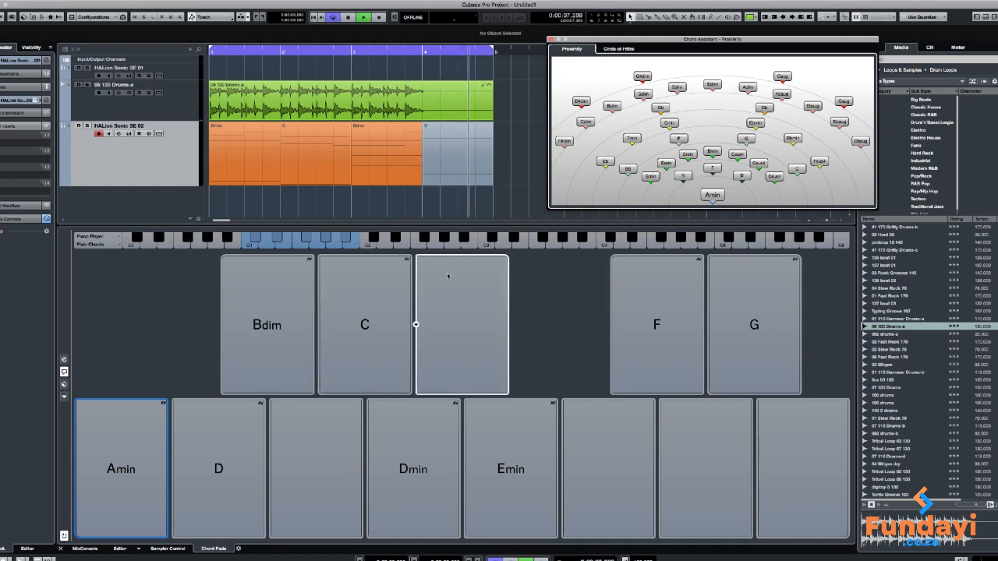
click(521, 206)
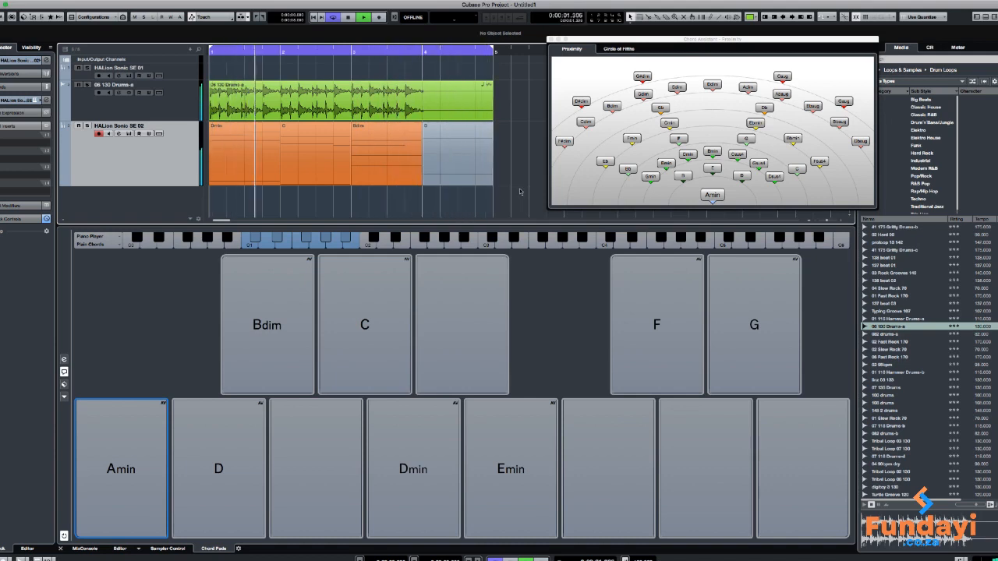
key(space)
click(470, 166)
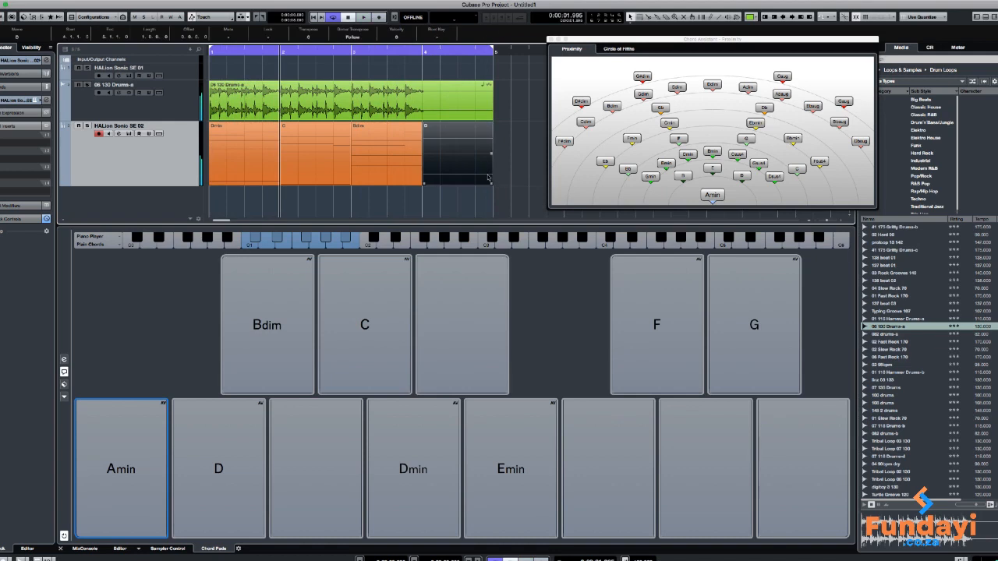
key(Delete)
Audition the B suggestion and the Dmin, C, Bdim and Amin chord pads
click(684, 176)
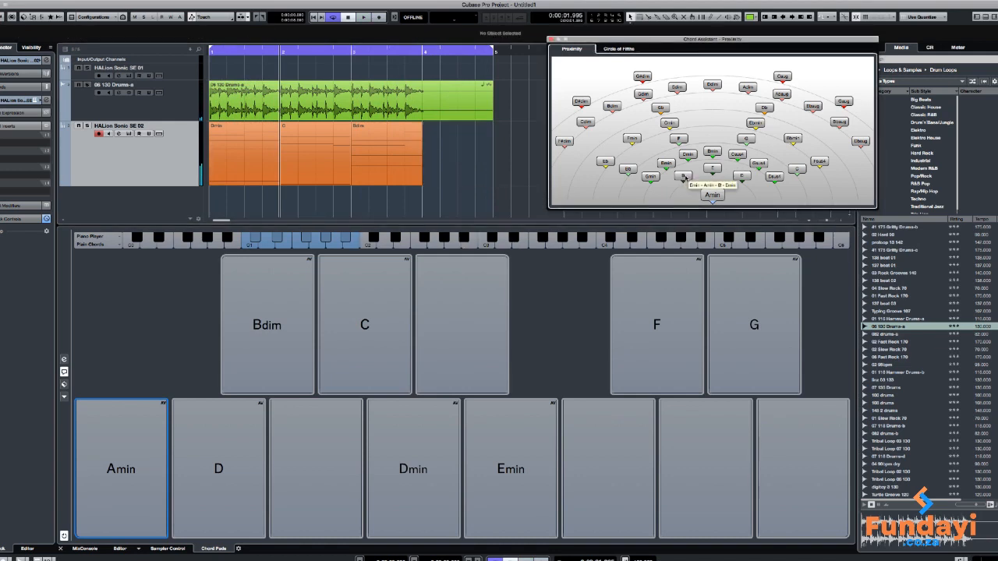
click(378, 440)
click(342, 364)
click(293, 351)
click(160, 442)
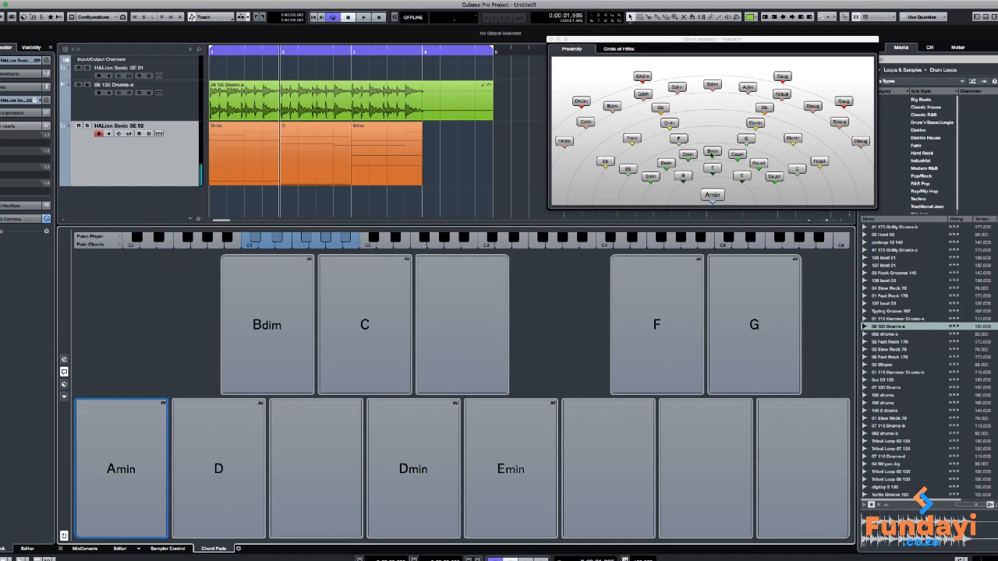
Place the Chord Assistant's G chord in bar 4 of the HALion Sonic SE 02 track and play the end of the loop
click(748, 139)
drag(426, 150, 425, 149)
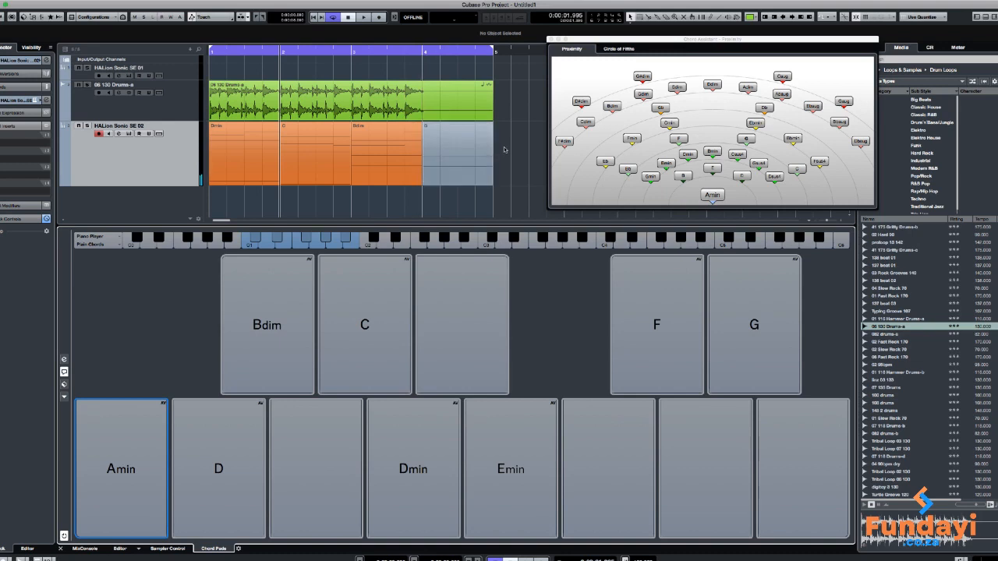
key(space)
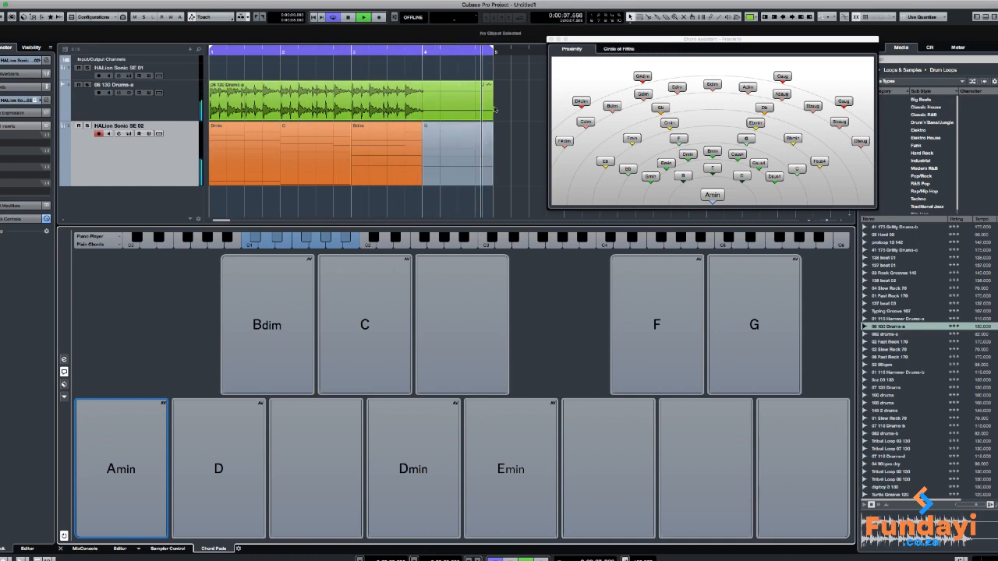
key(space)
Shorten the drum event to where its audio ends near bar 4, and place a copy directly after it
drag(493, 123, 425, 120)
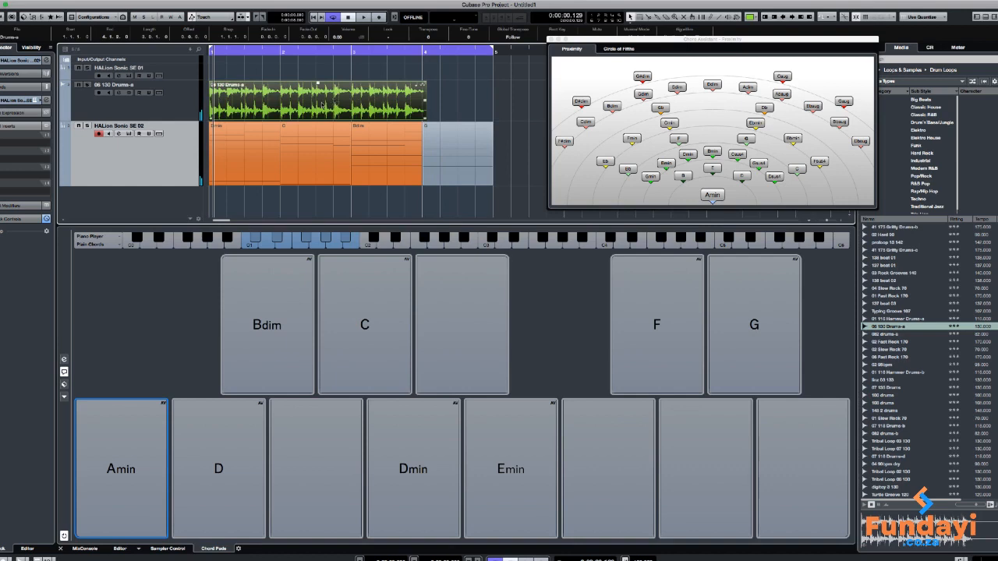
drag(317, 102, 532, 116)
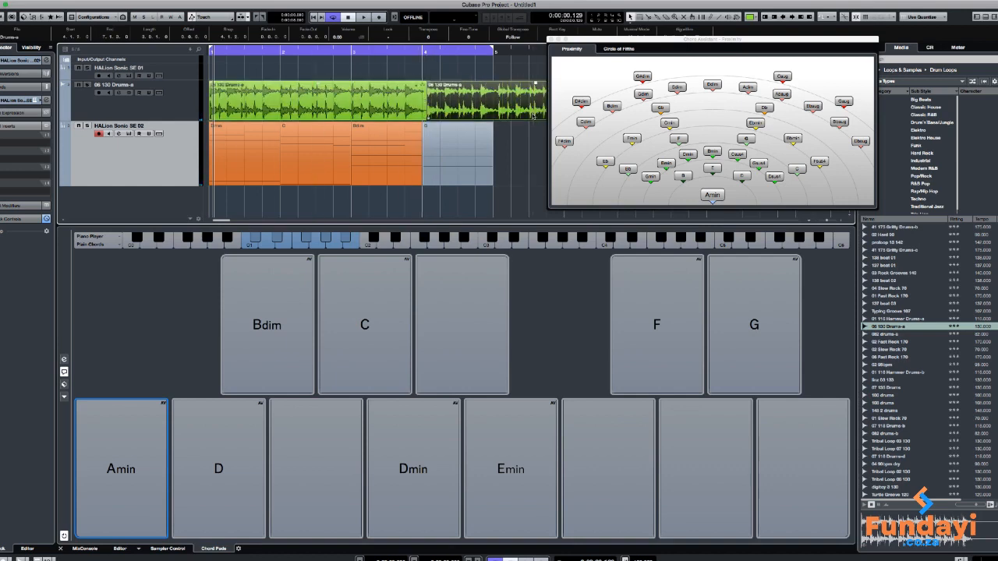
key(space)
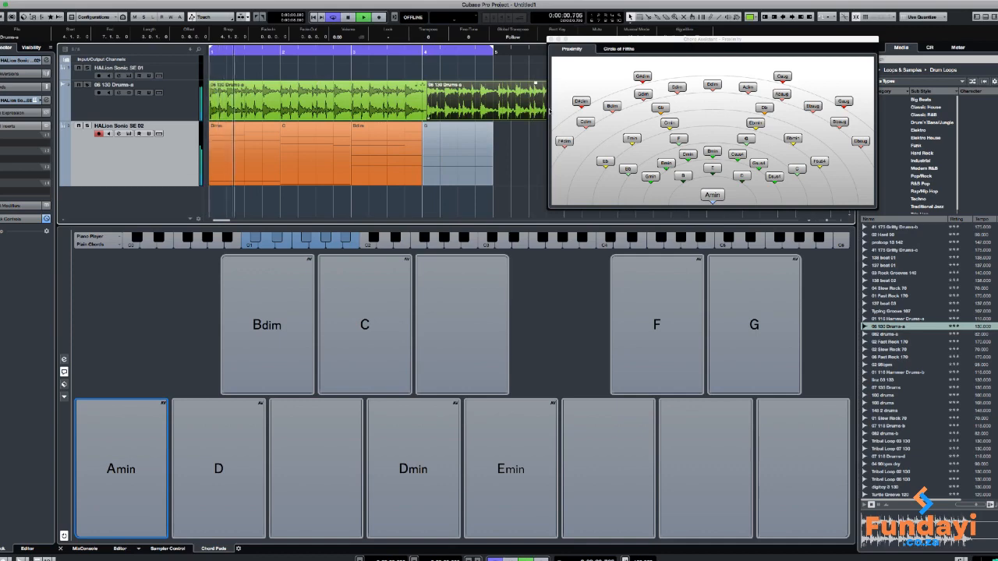
Move the Chord Assistant window off the drum copy and trim the copy's end to bar 5
drag(802, 59, 742, 48)
drag(643, 118, 494, 119)
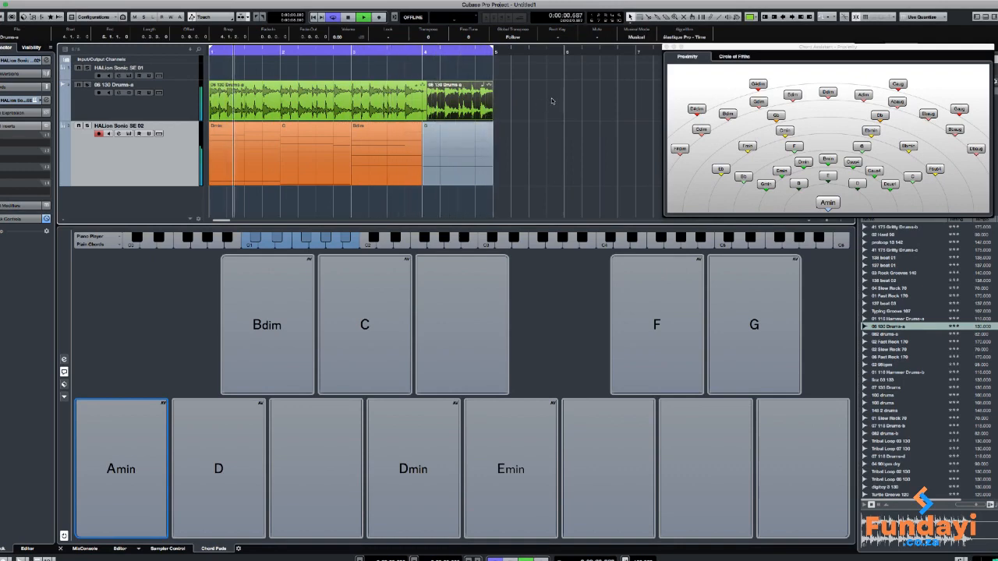
Try to adjust the boundary between the two drum events near bar 4 while the loop plays
key(g)
key(g)
key(g)
key(g)
key(g)
key(g)
key(g)
key(h)
key(h)
key(h)
key(h)
key(h)
key(h)
key(h)
key(h)
key(h)
key(h)
key(h)
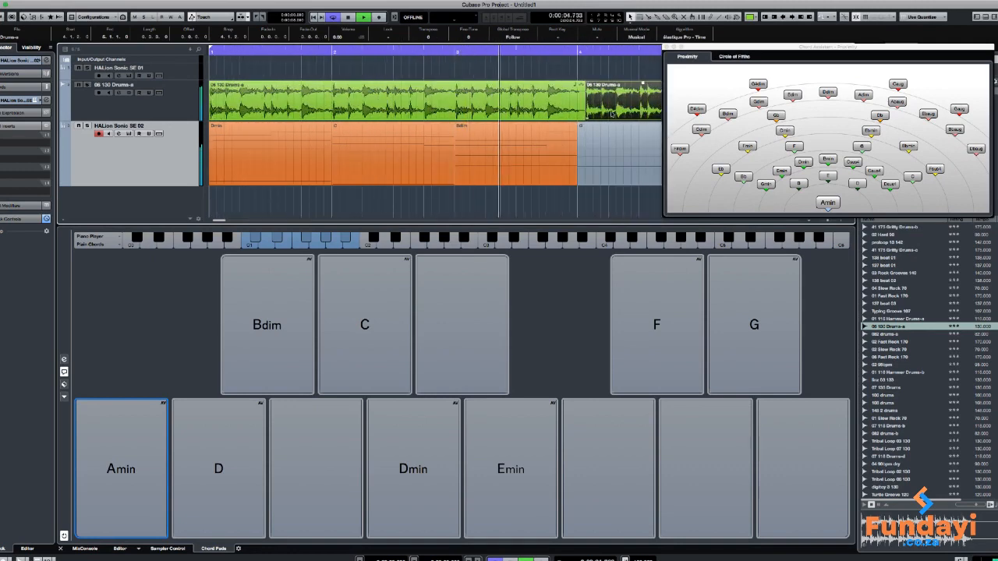
drag(586, 119, 586, 118)
key(space)
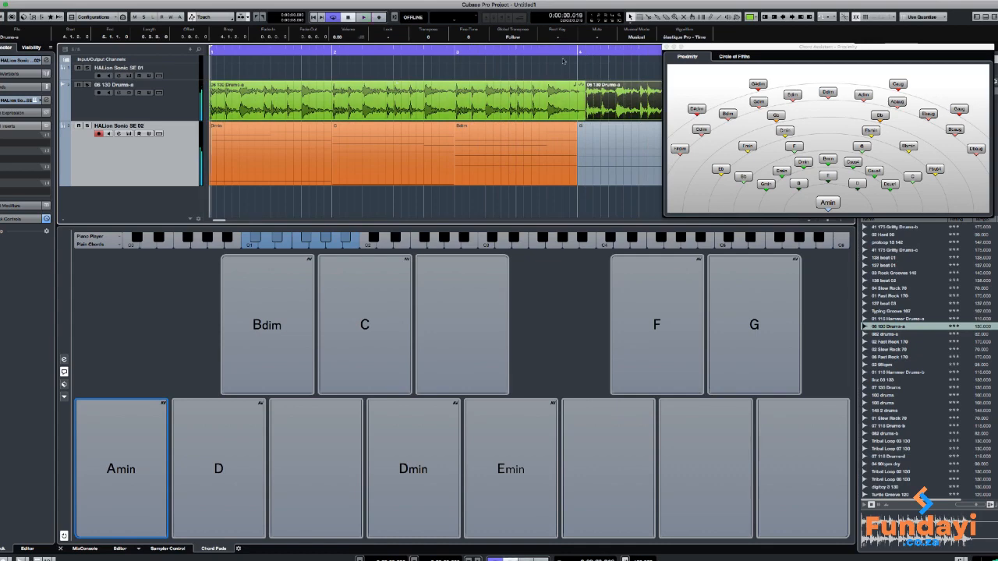
Select the first drum event and move the Chord Assistant window clear of the arrangement's events
click(557, 64)
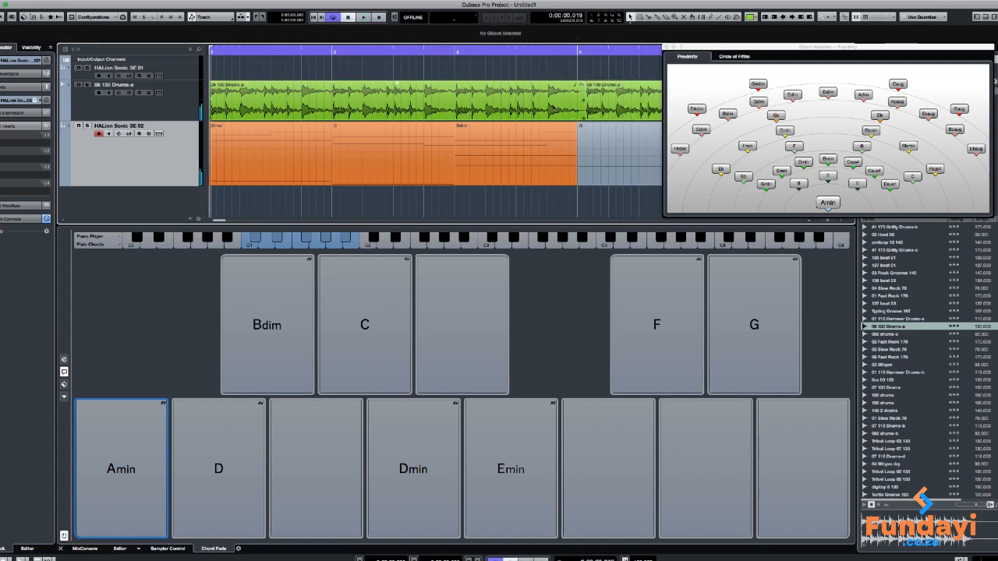
click(550, 108)
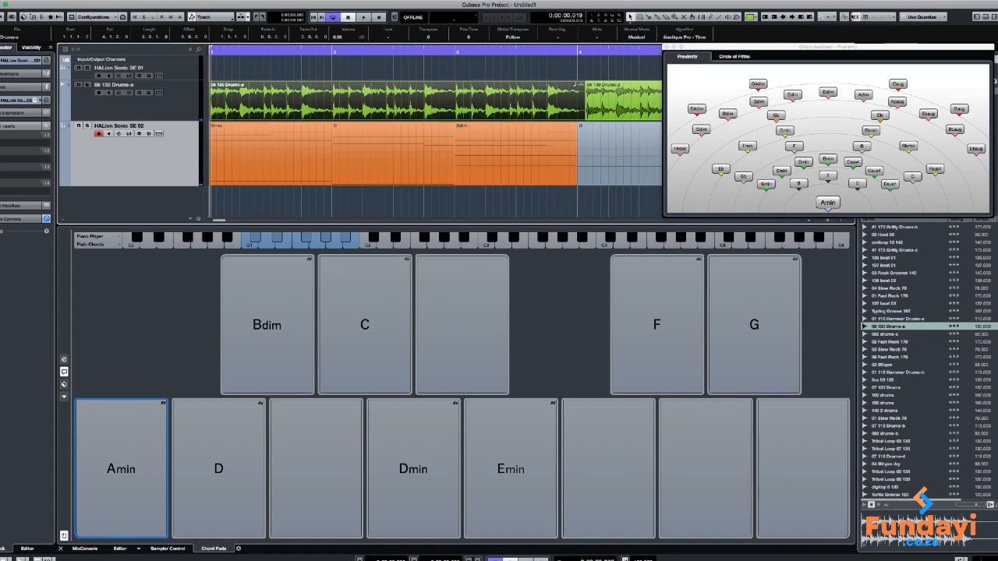
mouse_move(907, 4)
mouse_down()
mouse_move(885, 4)
mouse_move(905, 4)
mouse_up()
drag(810, 54, 853, 165)
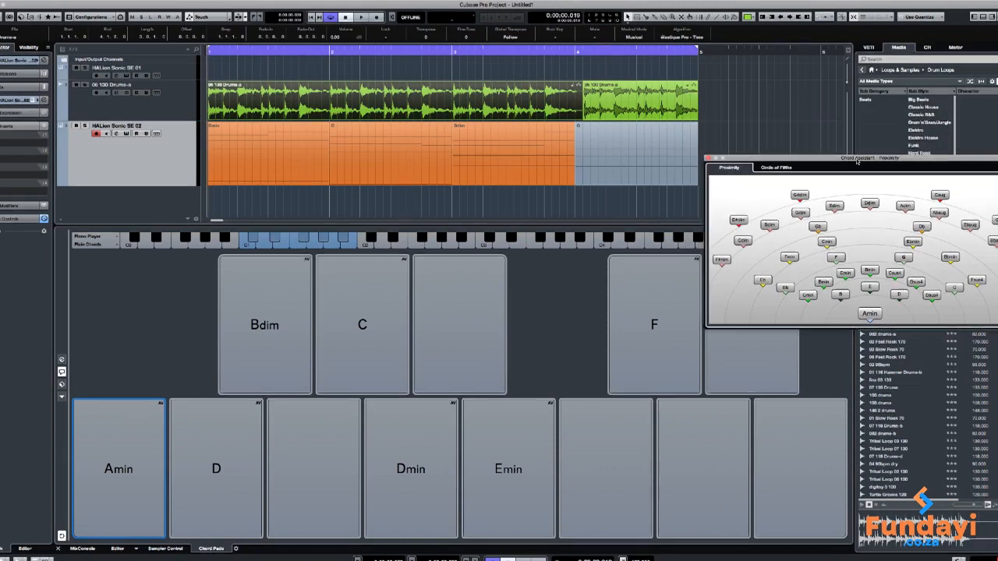
click(581, 117)
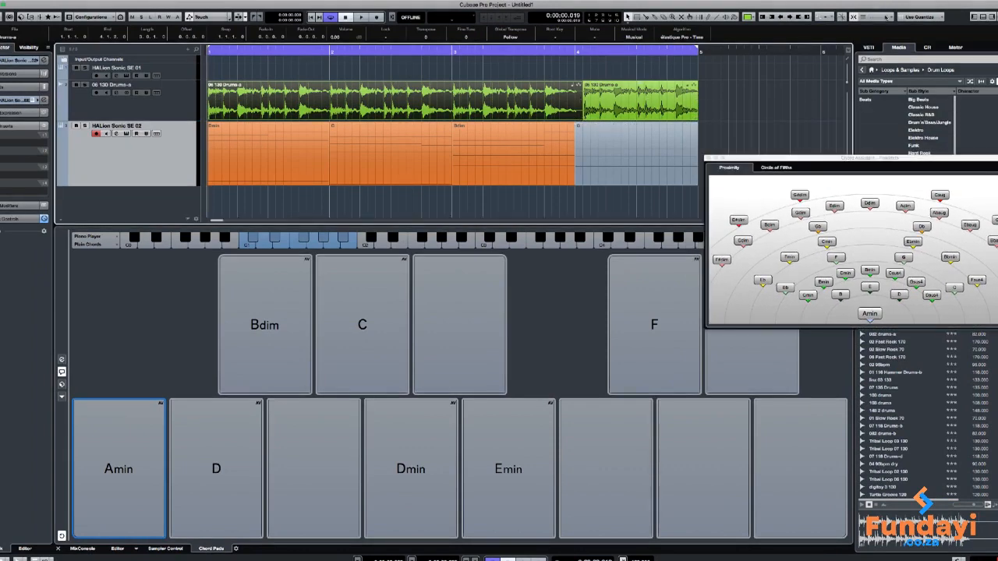
right_click(564, 36)
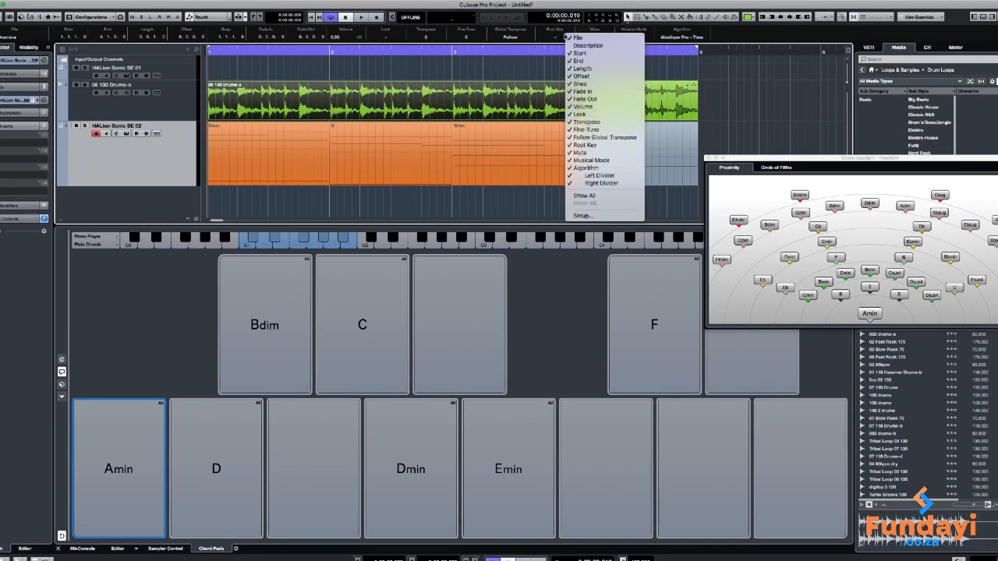
click(722, 38)
right_click(668, 51)
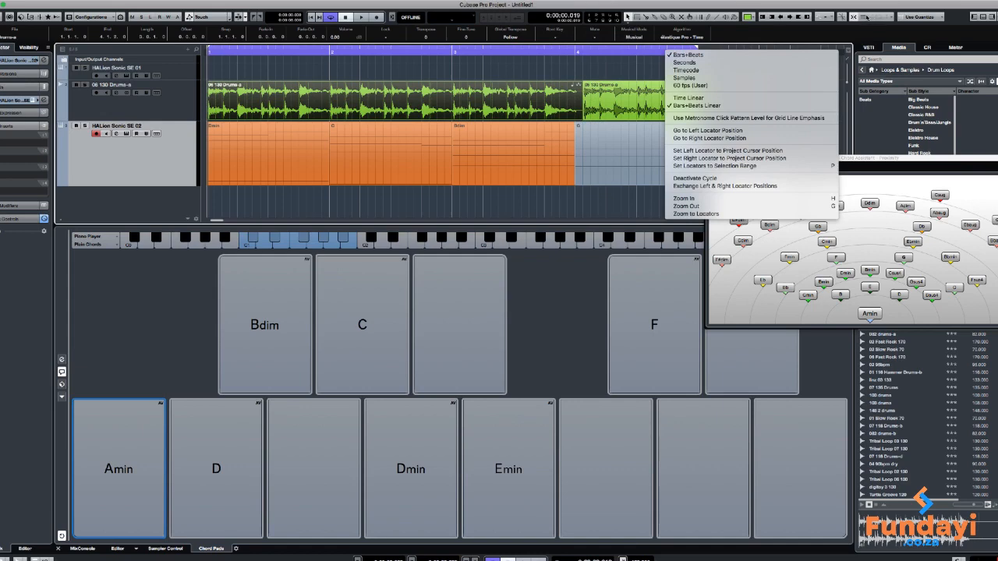
right_click(862, 15)
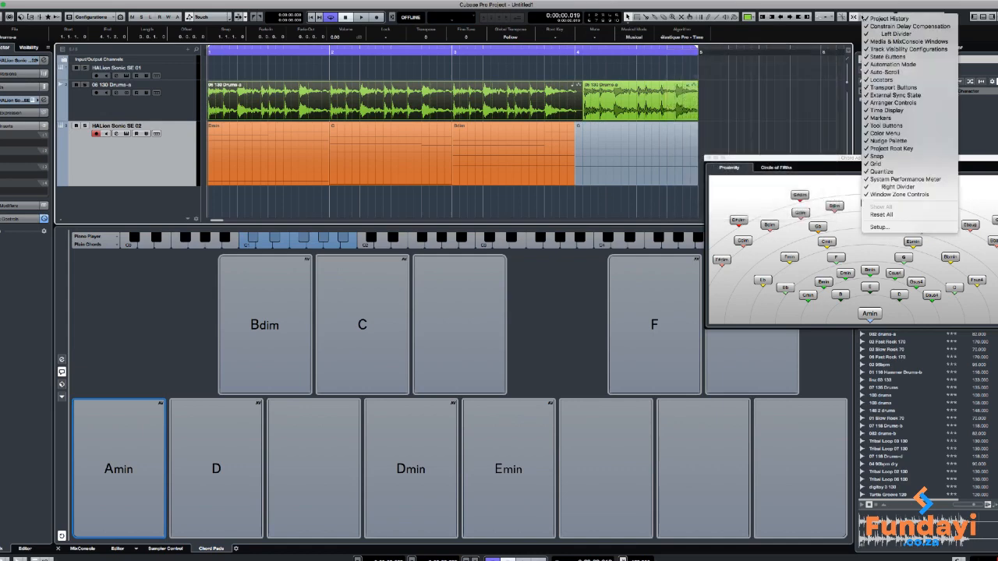
click(863, 17)
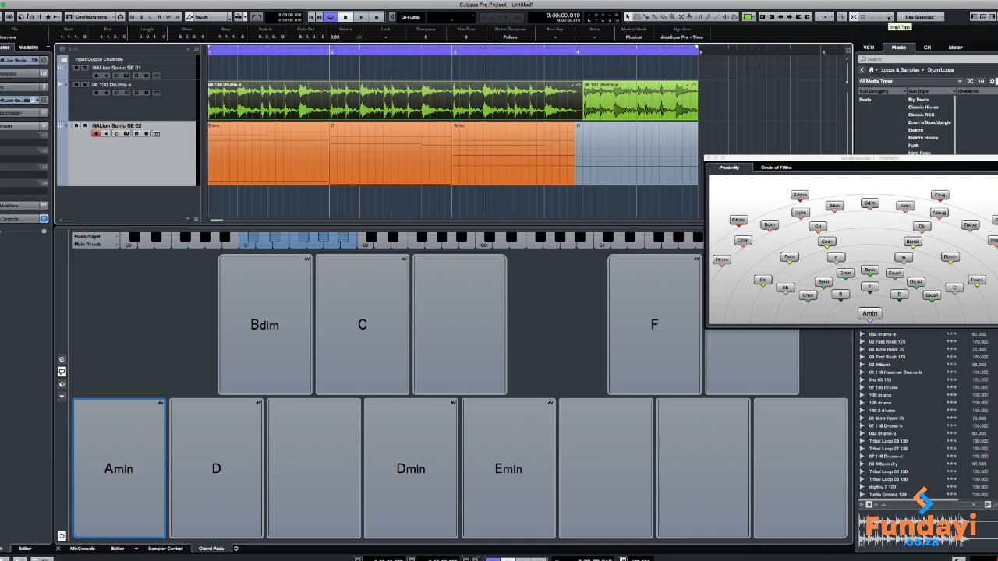
Set the snap type to Grid + Events + Cursor and the grid type to Beat
click(890, 17)
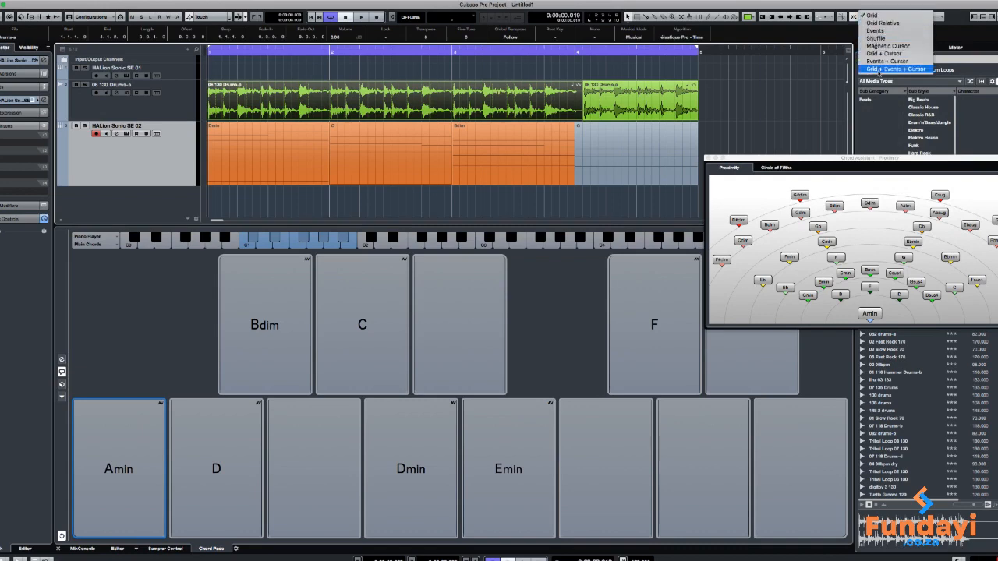
click(881, 68)
click(945, 17)
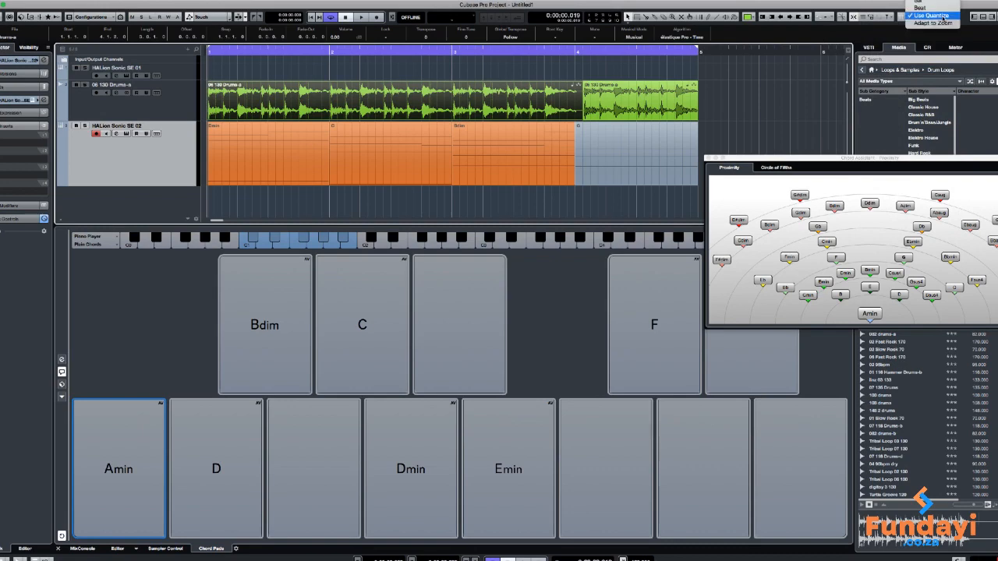
click(928, 7)
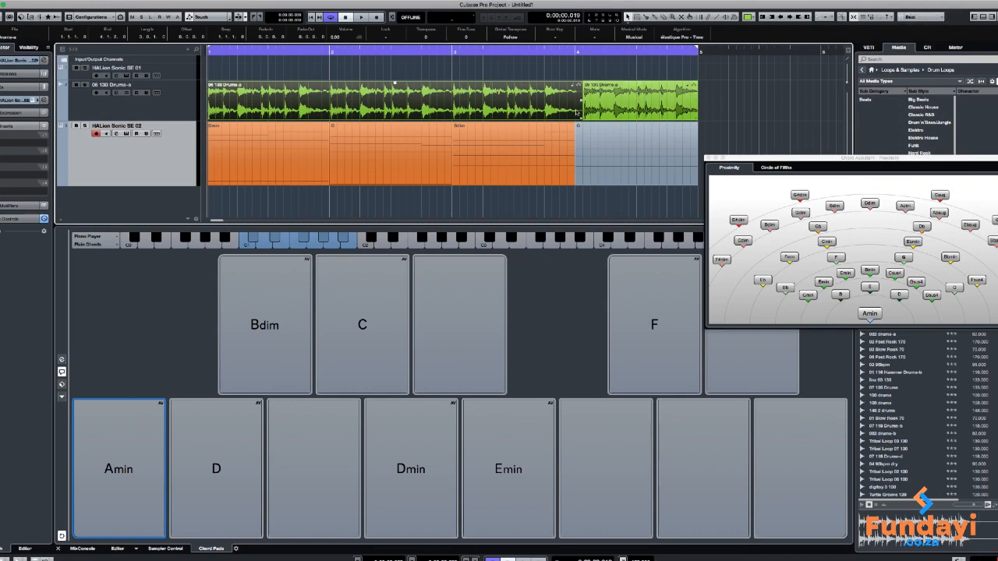
Trim the first drum event to end at bar 4 and fit its copy exactly between bars 4 and 5
drag(579, 118, 613, 102)
click(622, 101)
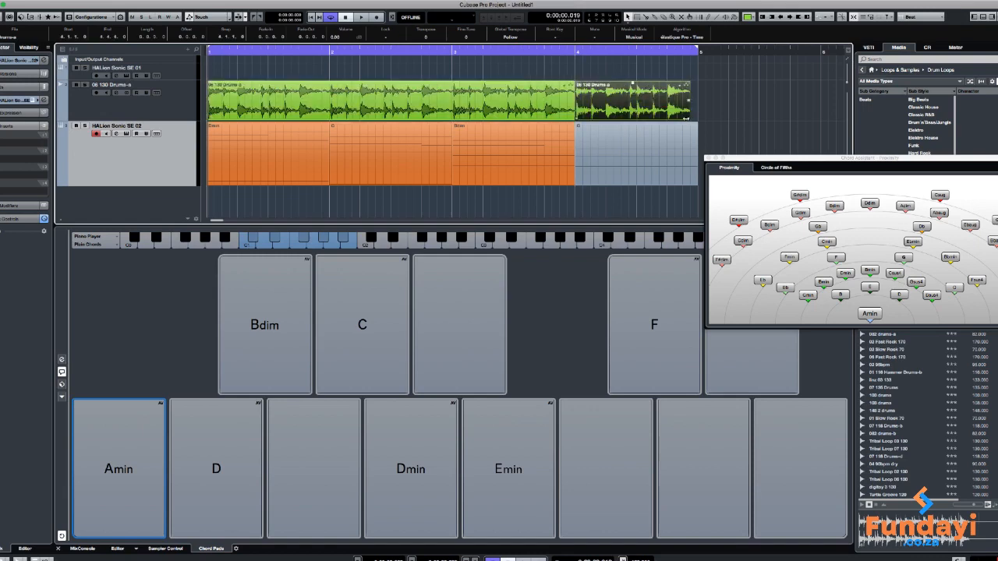
drag(686, 119, 698, 119)
Play the corrected loop and place the Chord Assistant window over the empty arrangement area beside the events
key(space)
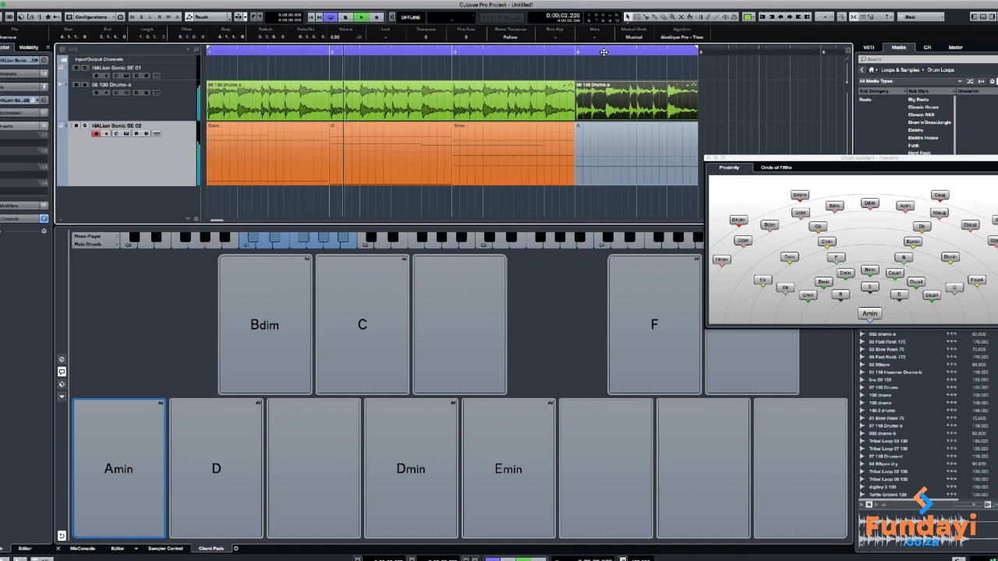
key(g)
key(g)
key(g)
key(g)
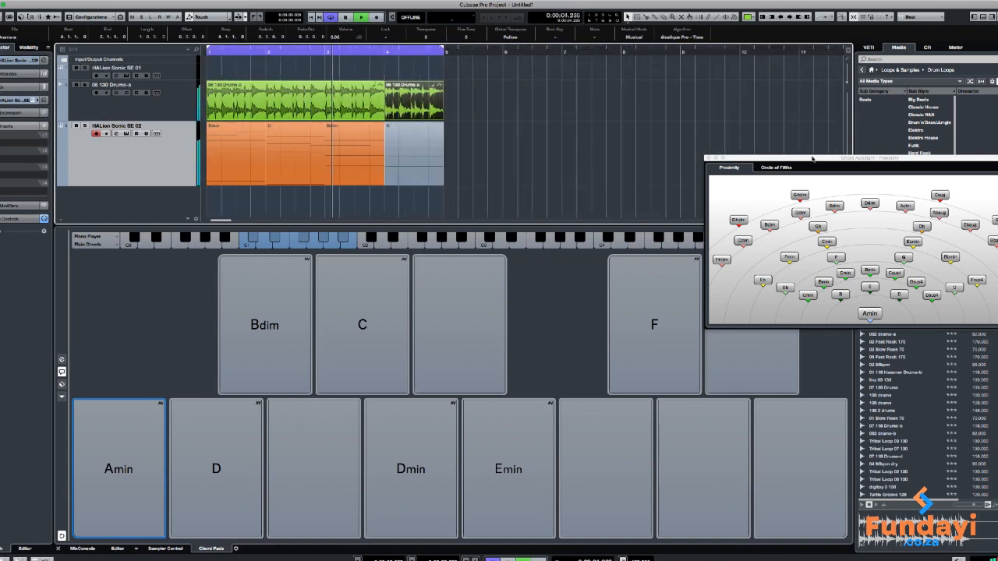
drag(812, 159, 680, 66)
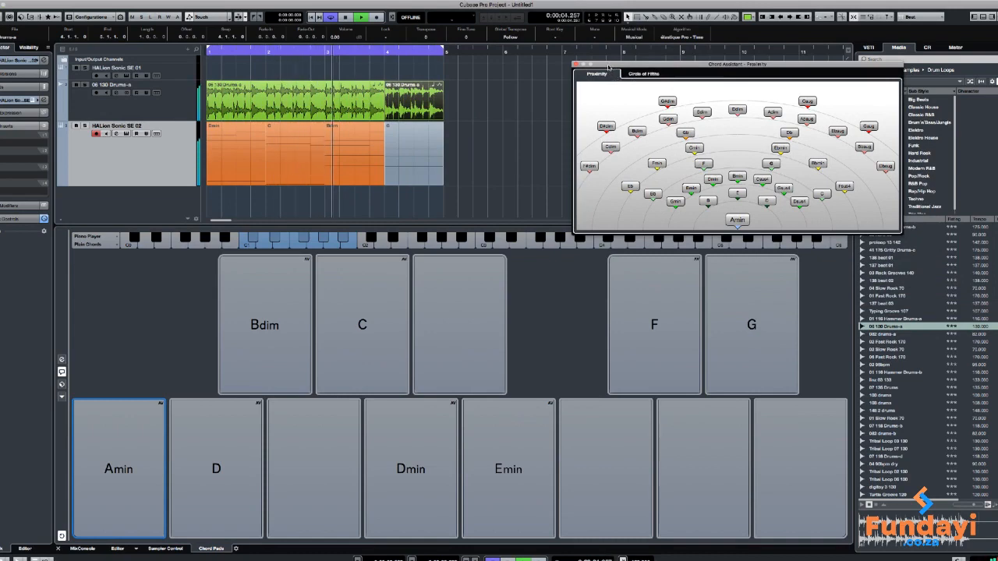
drag(608, 68, 561, 57)
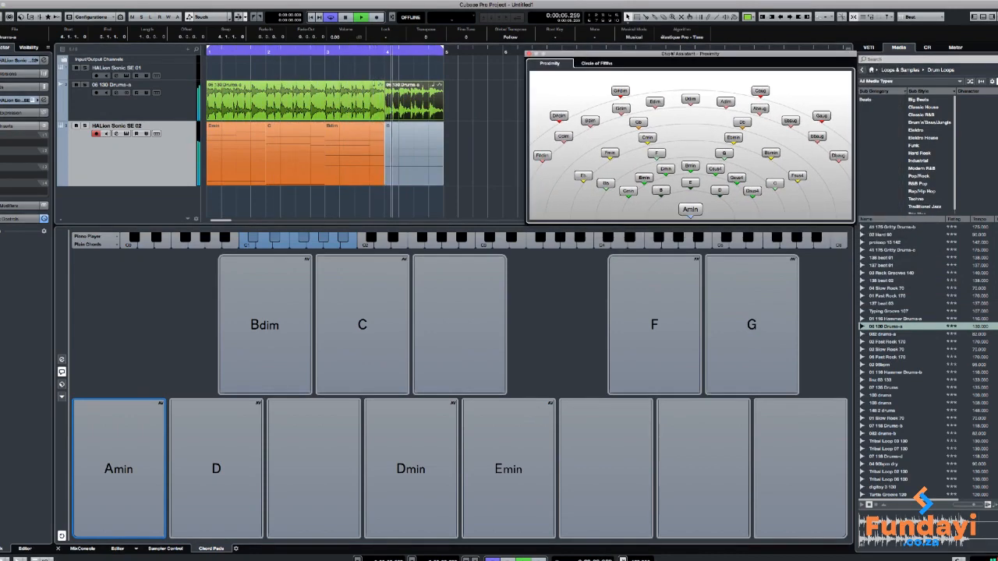
key(space)
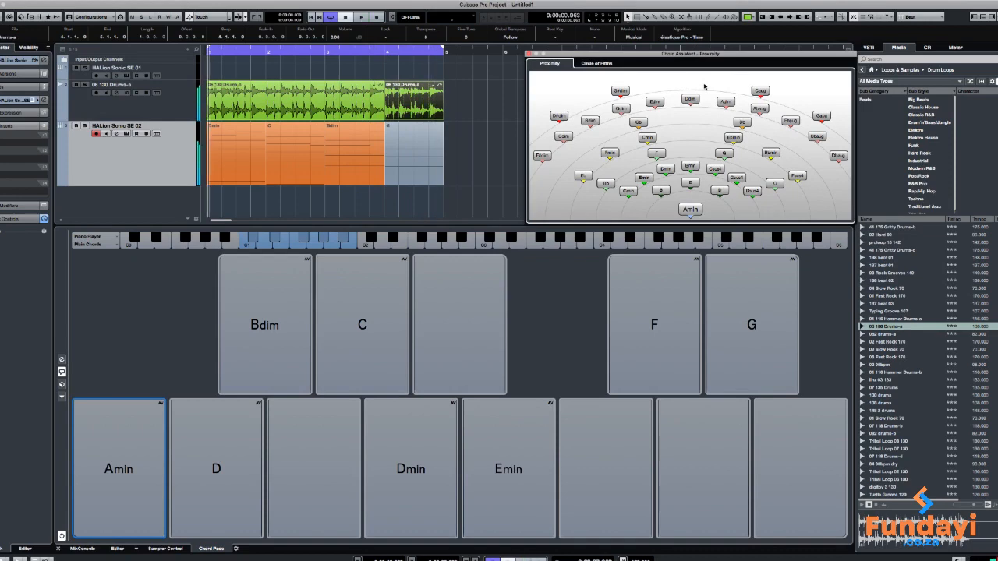